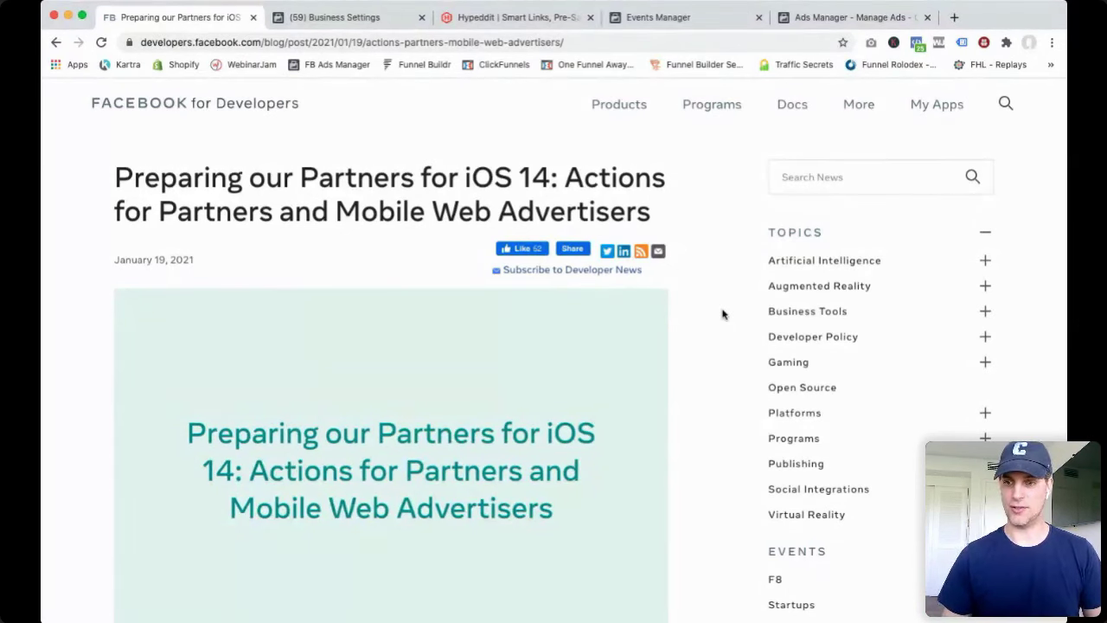
Switch to Facebook Business Settings and add the domain testfortraining.com to the business's domains.
{"action": "scroll", "coordinate": [657, 363], "scroll_direction": "down", "scroll_amount": 3}
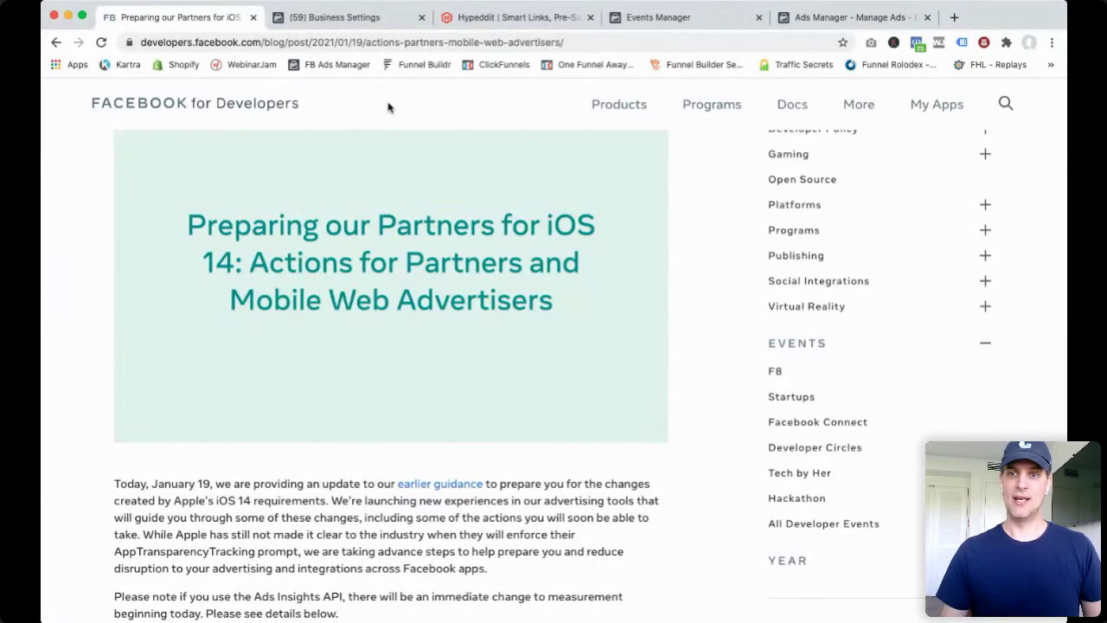
{"action": "left_click", "coordinate": [347, 18]}
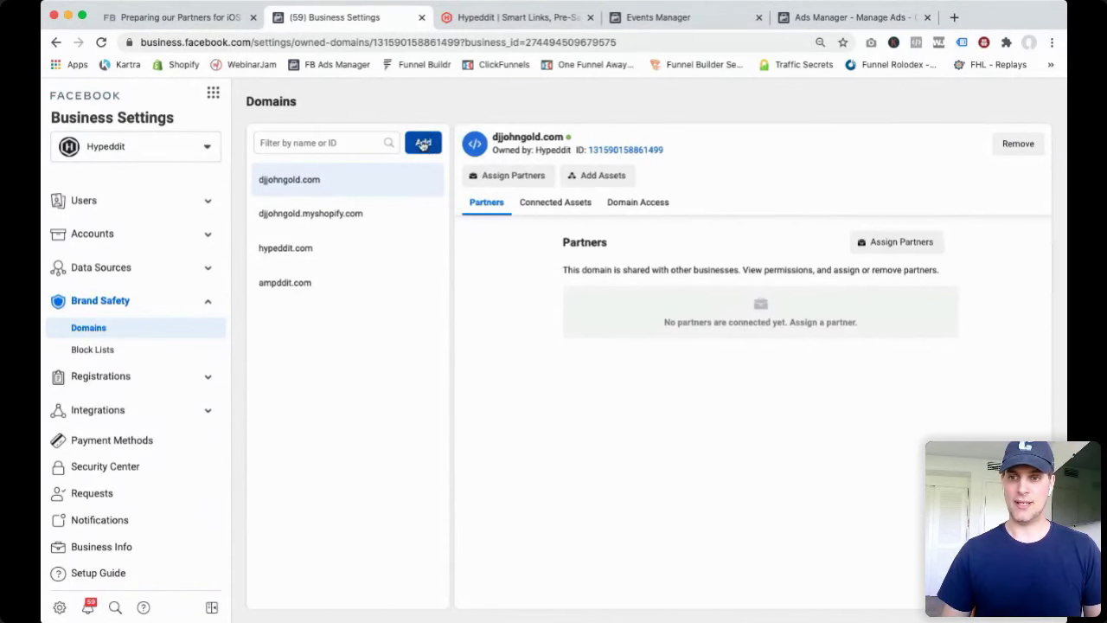
{"action": "left_click", "coordinate": [423, 144]}
{"action": "left_click", "coordinate": [524, 269]}
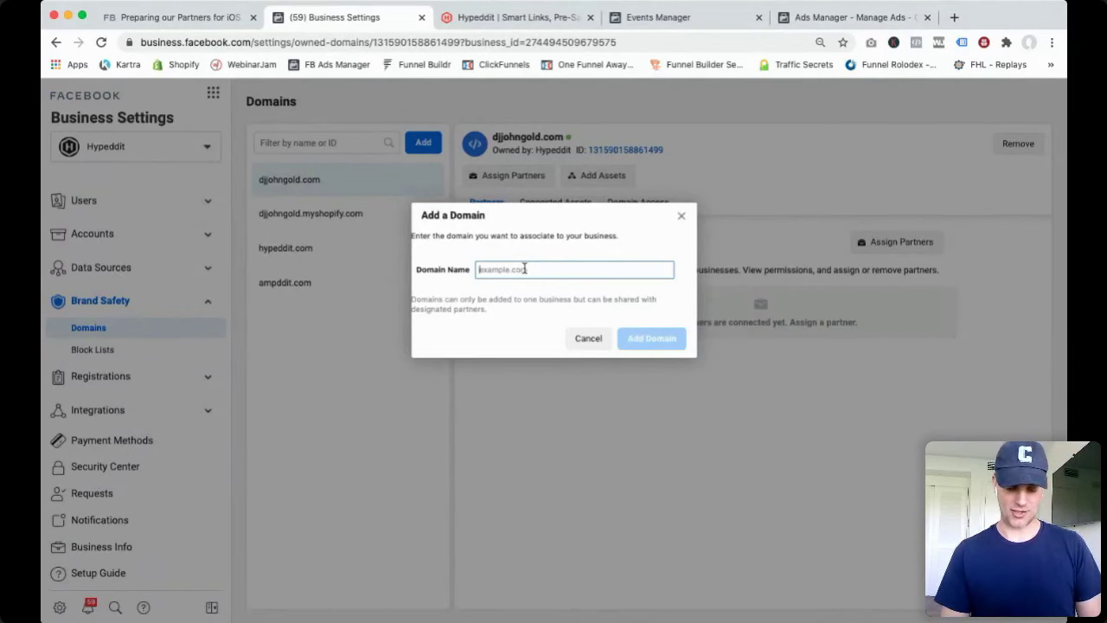
{"action": "type", "text": "testfort"}
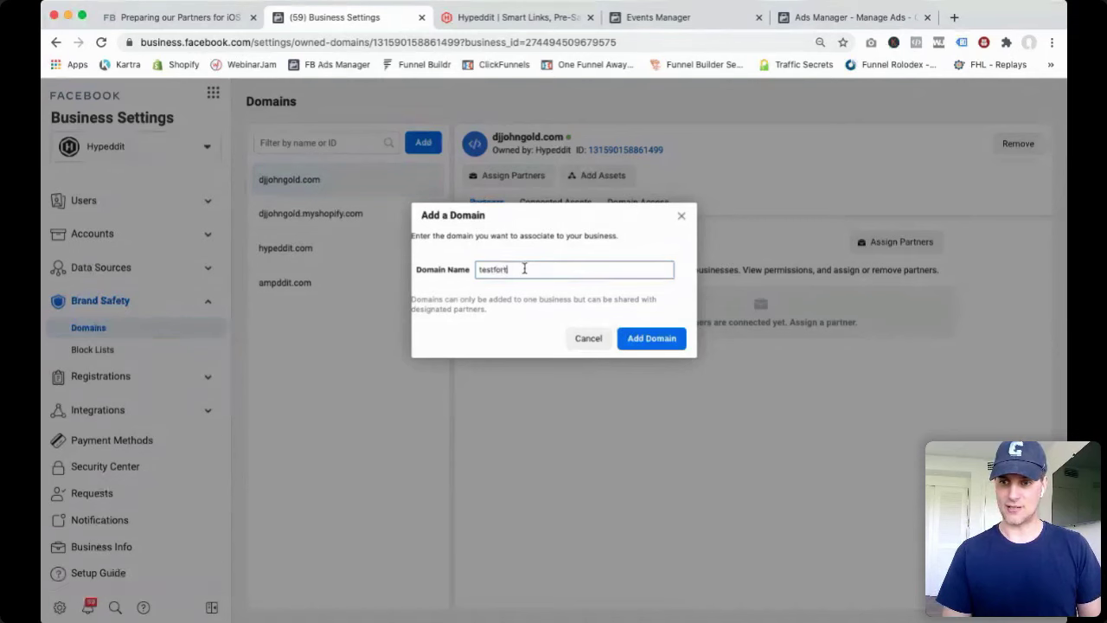
{"action": "type", "text": "raining.com"}
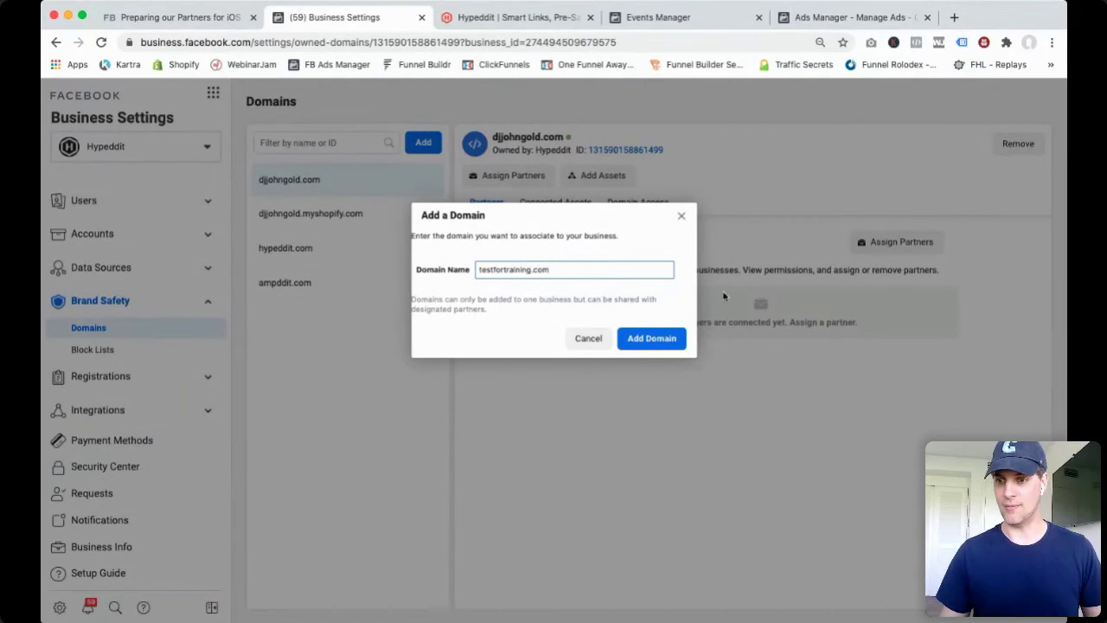
{"action": "left_click", "coordinate": [662, 342]}
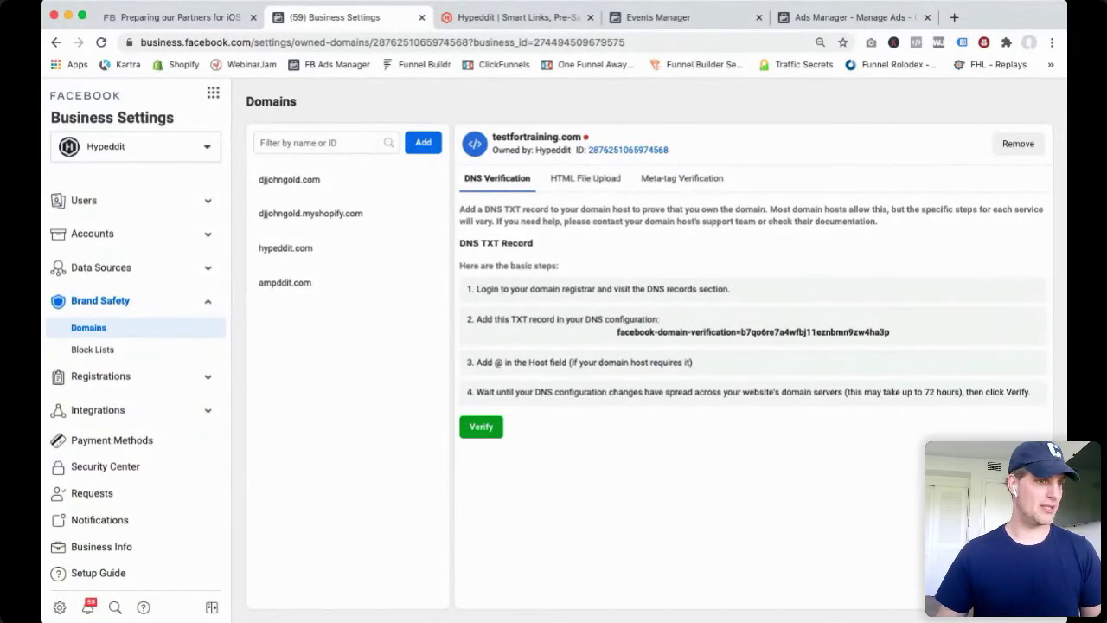
Switch to Cloudflare and start a new DNS record of type TXT in the domain's DNS management.
{"action": "key", "text": "super+Tab"}
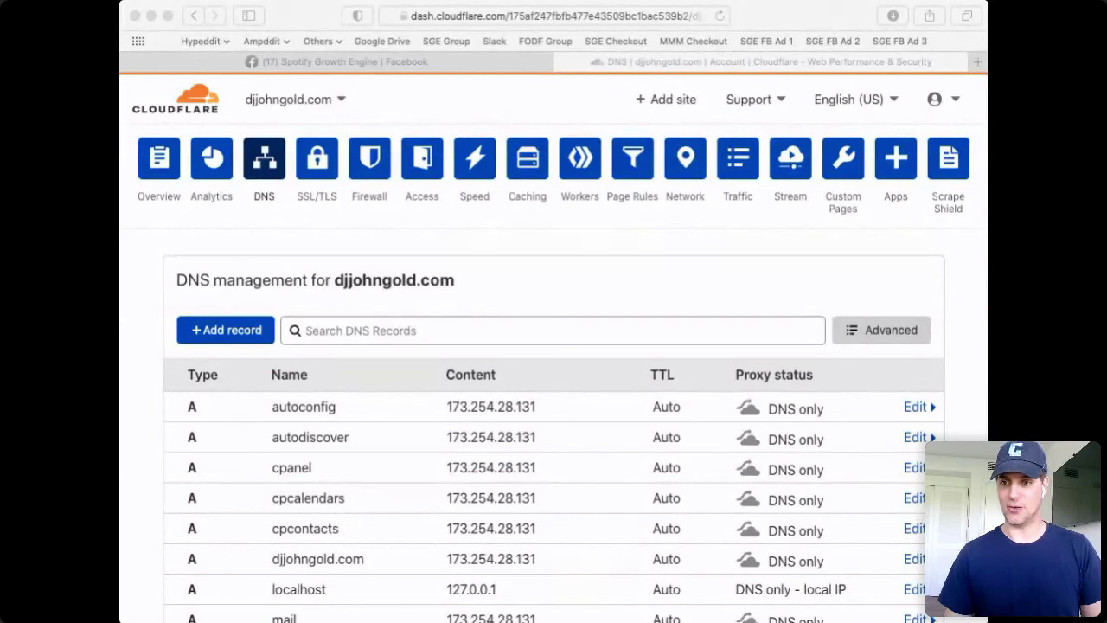
{"action": "left_click", "coordinate": [255, 317]}
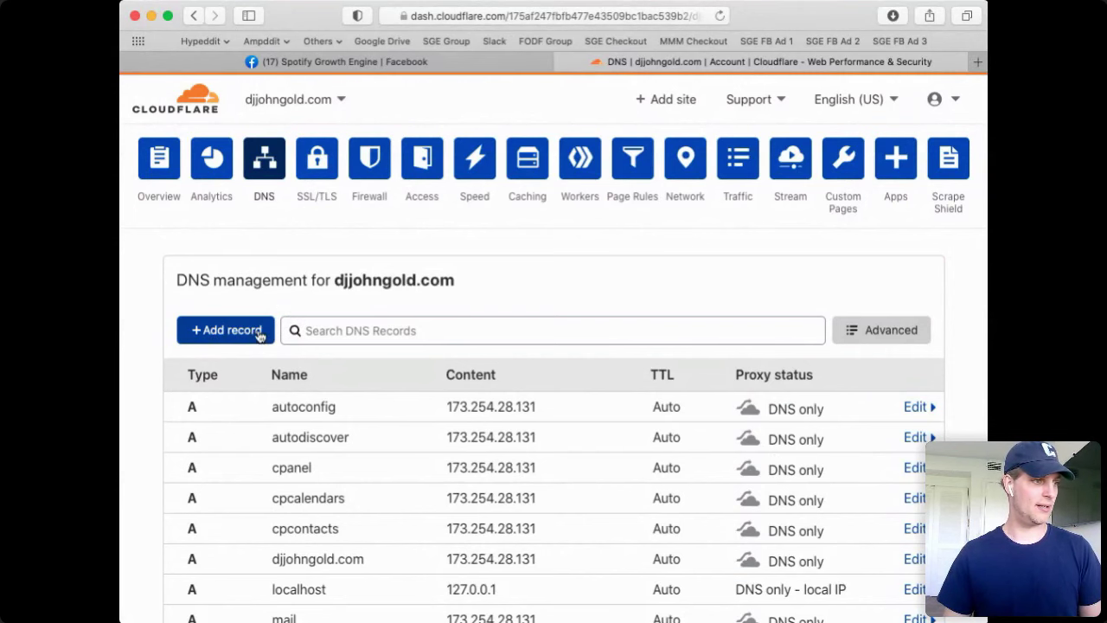
{"action": "left_click", "coordinate": [235, 332]}
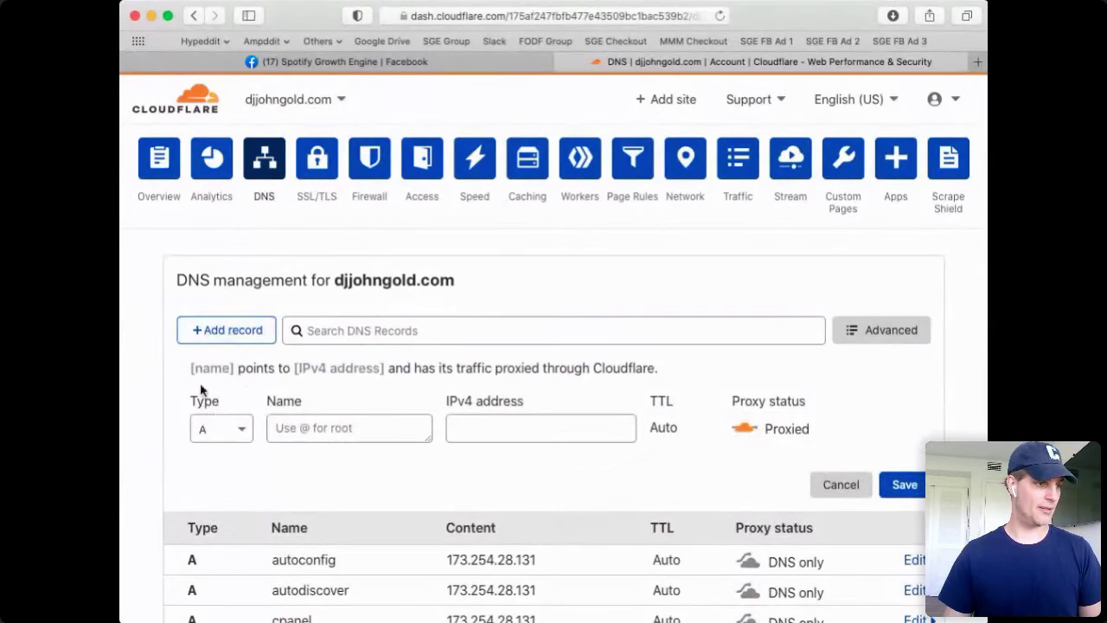
{"action": "left_click", "coordinate": [239, 429]}
{"action": "scroll", "coordinate": [229, 493], "scroll_direction": "down", "scroll_amount": 5}
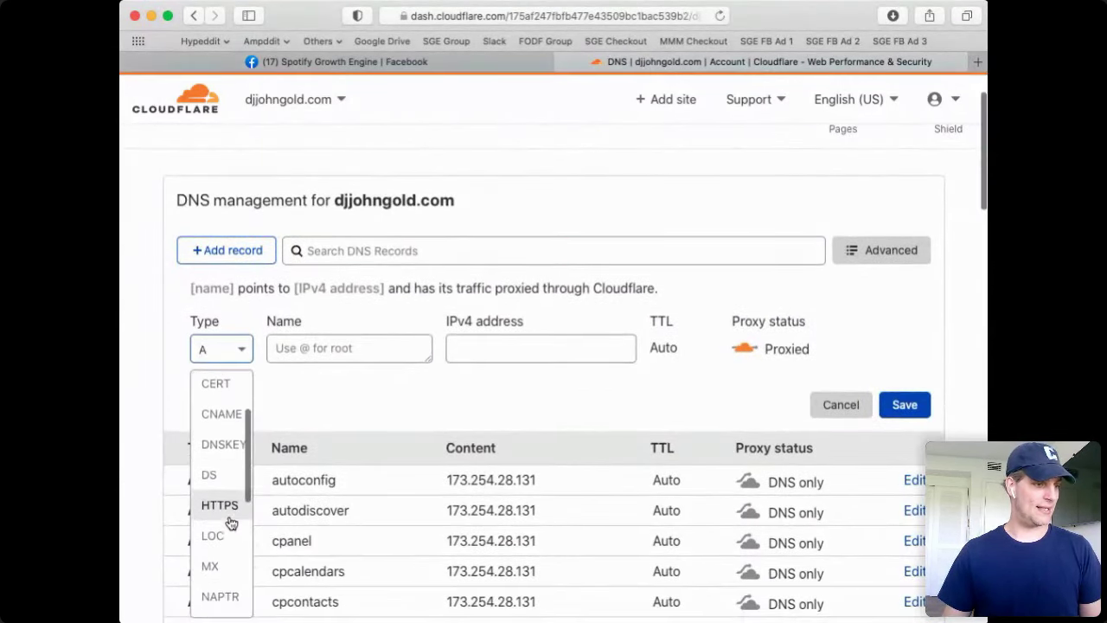
{"action": "scroll", "coordinate": [229, 519], "scroll_direction": "down", "scroll_amount": 5}
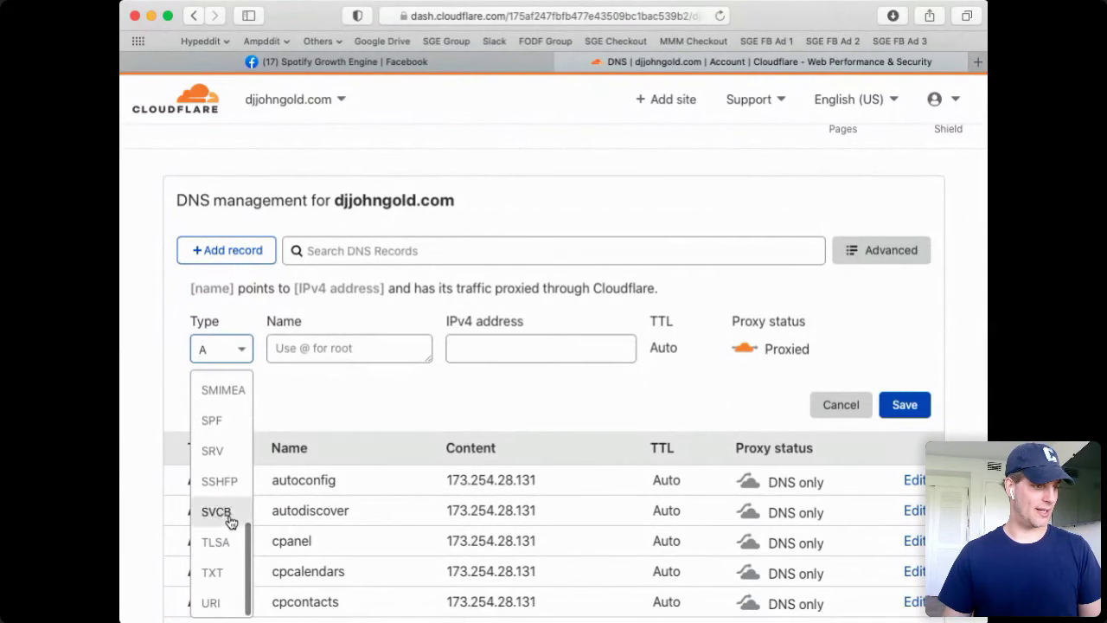
{"action": "left_click", "coordinate": [222, 574]}
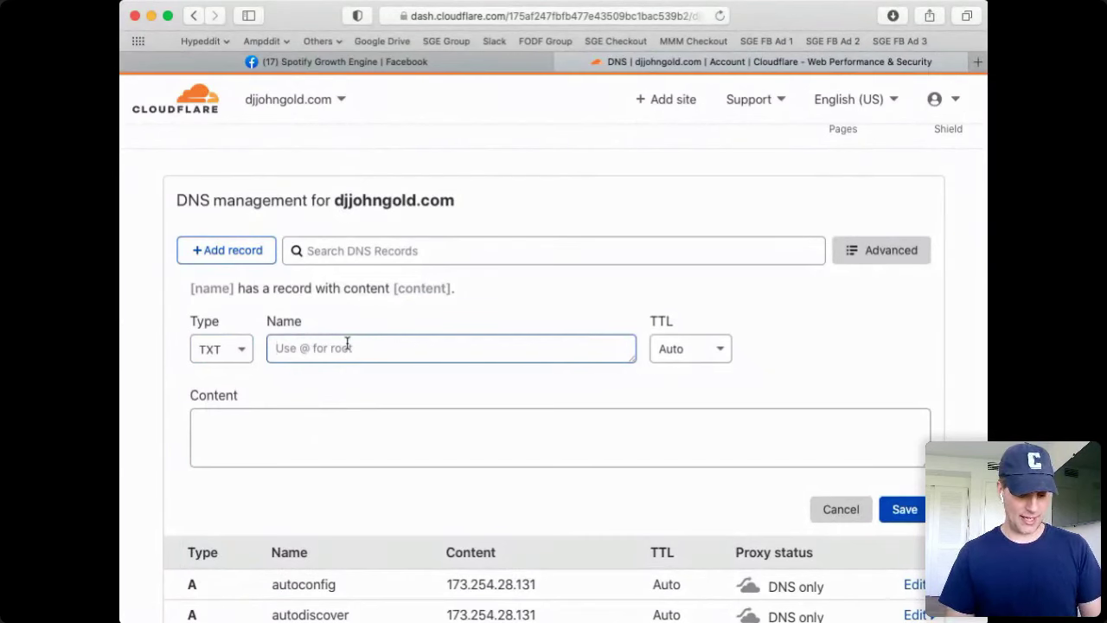
Fill in the TXT record with the name @ and the Facebook domain verification code as its content.
{"action": "type", "text": "@"}
{"action": "left_click", "coordinate": [363, 421]}
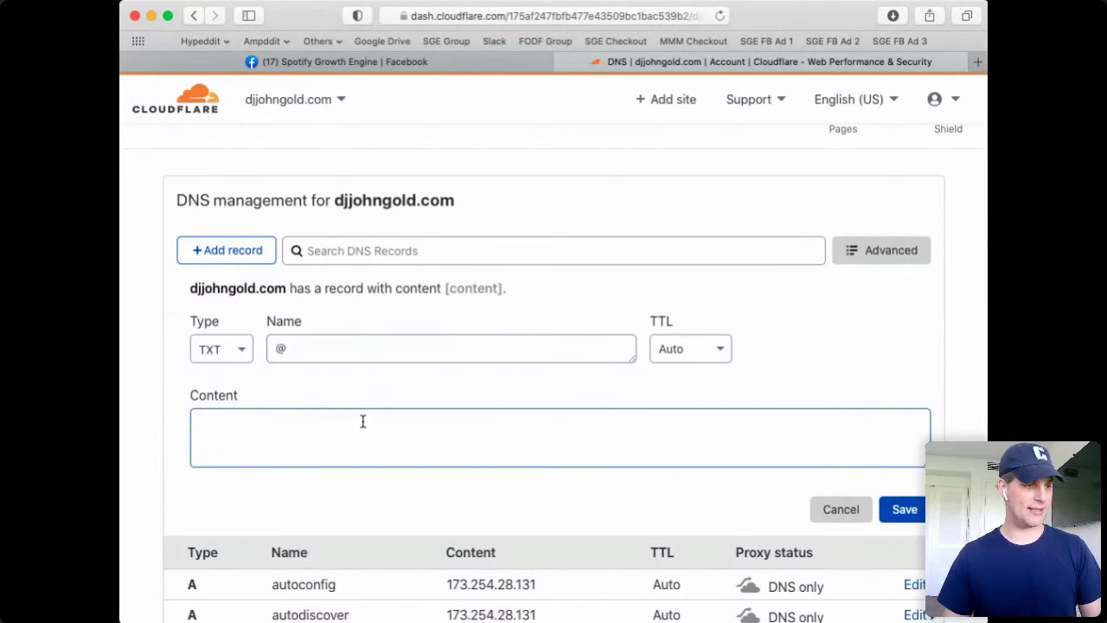
{"action": "type", "text": "facebook-domain-verification=b7qo6re7a4wfbj11eznbmn9zw4ha3p"}
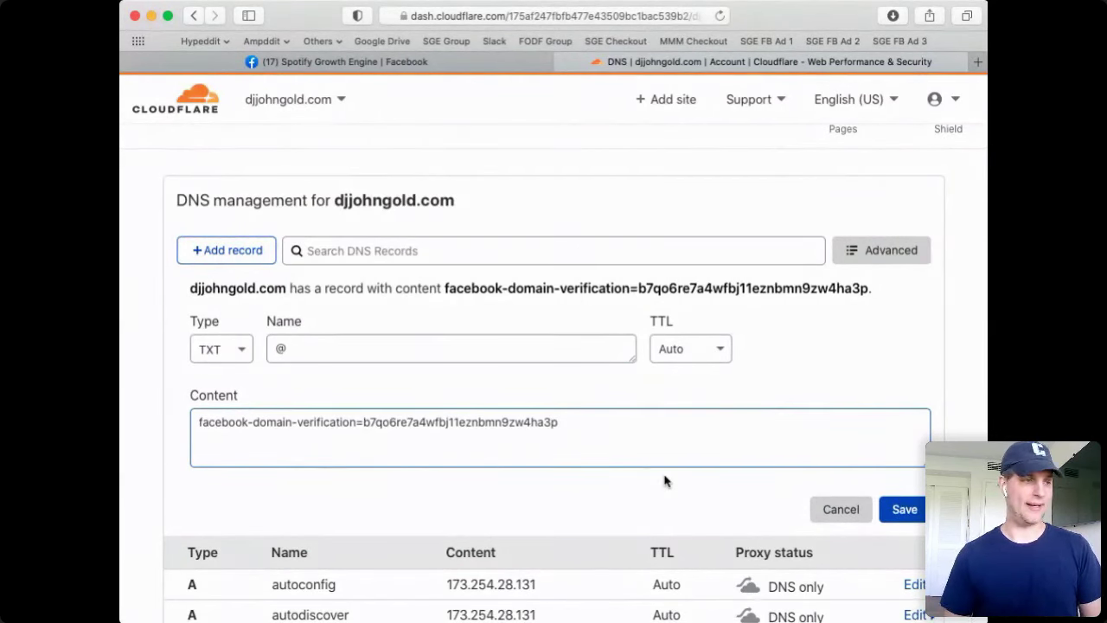
{"action": "scroll", "coordinate": [249, 166], "scroll_direction": "down", "scroll_amount": 1}
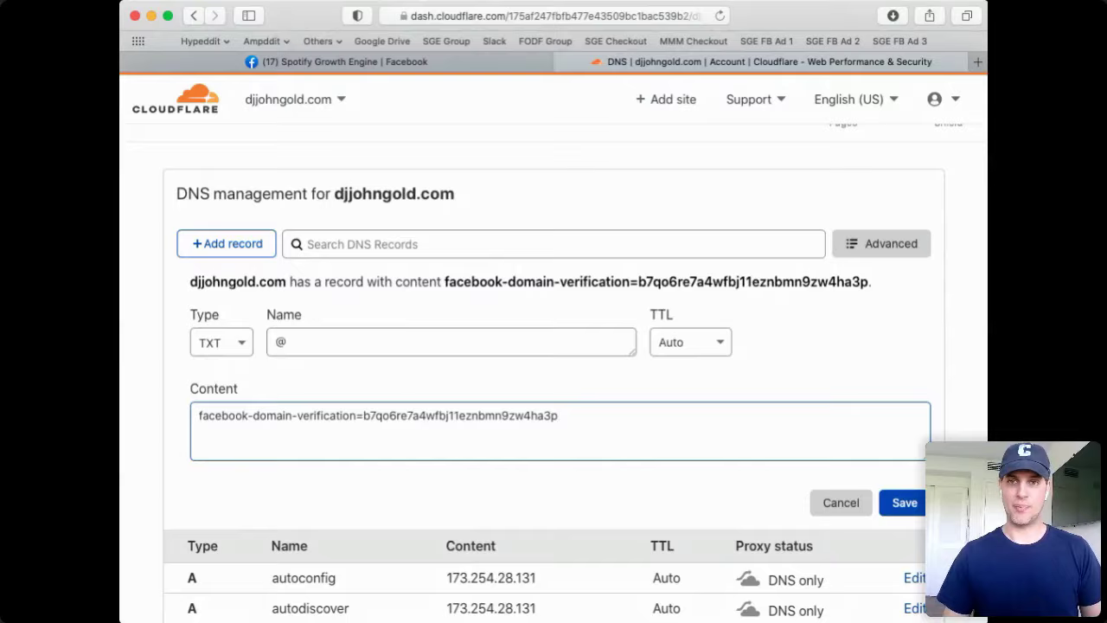
Return to Facebook Business Settings and remove the domain testfortraining.com from the business.
{"action": "key", "text": "super+Tab"}
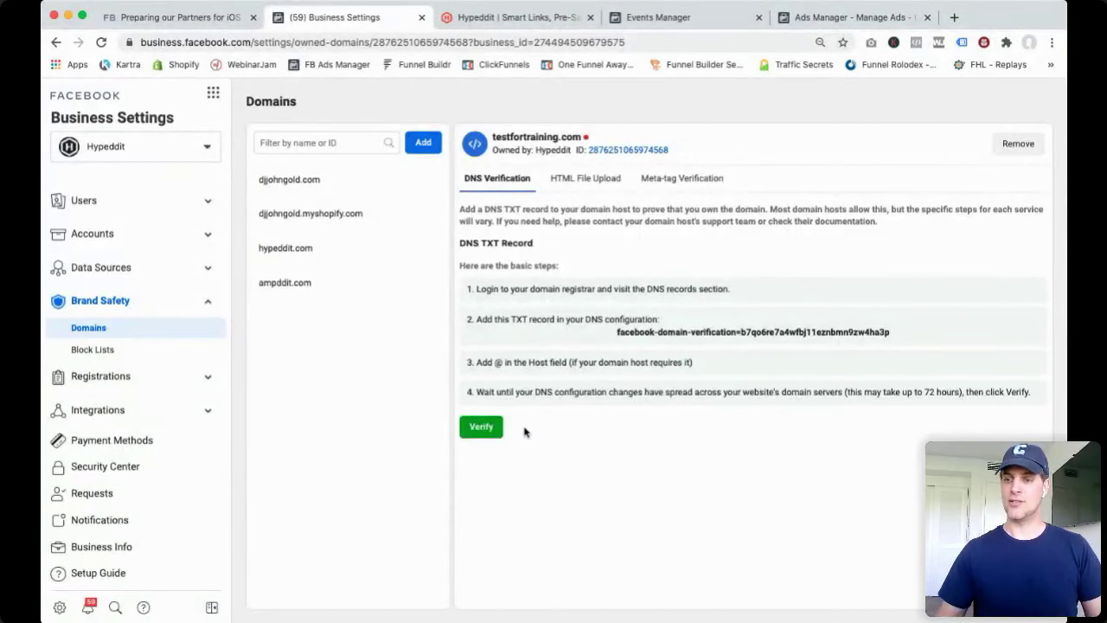
{"action": "left_click", "coordinate": [485, 432]}
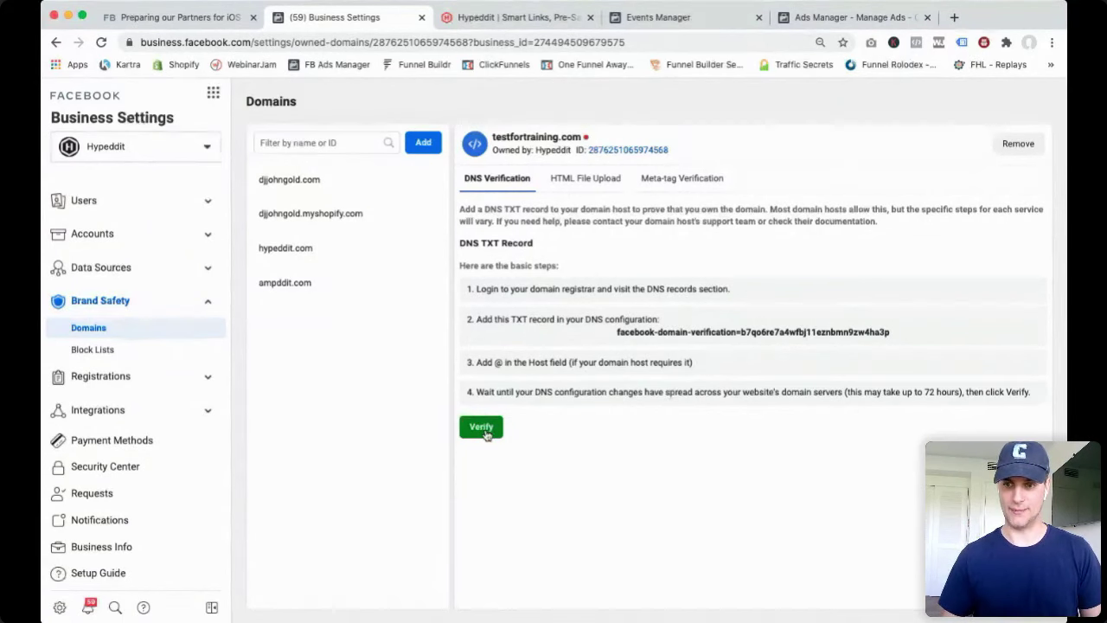
{"action": "left_click", "coordinate": [1018, 145]}
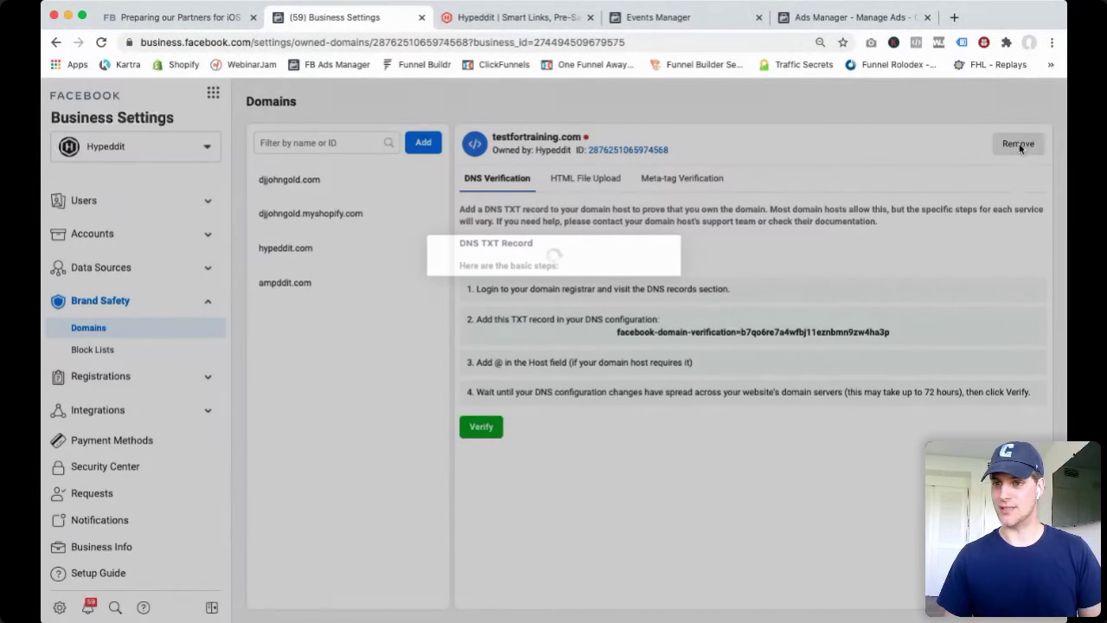
{"action": "left_click", "coordinate": [630, 332]}
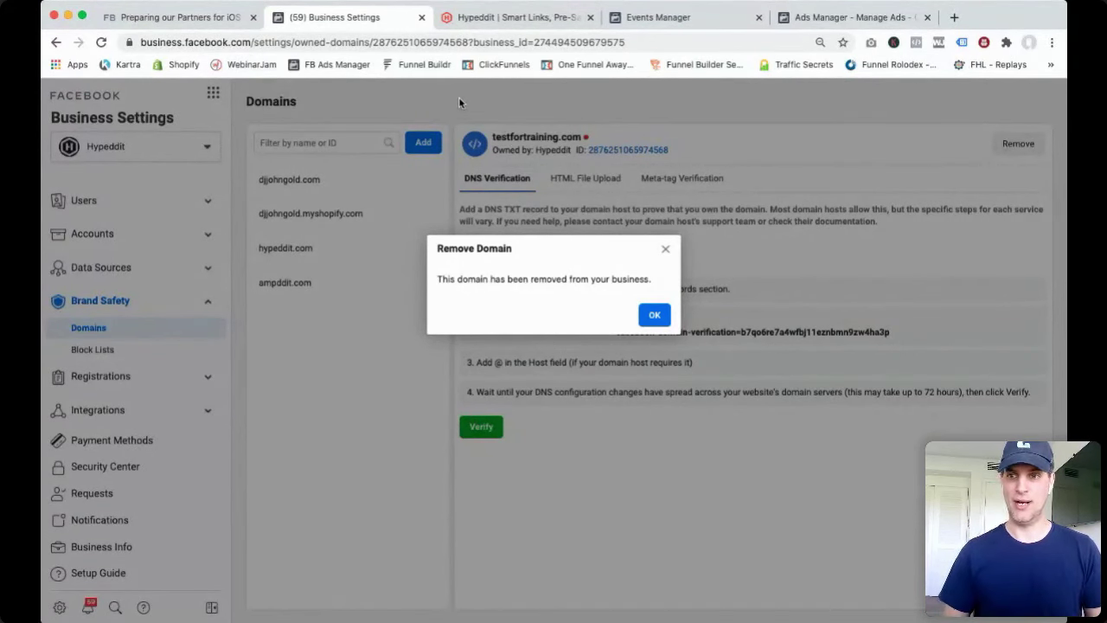
Switch to Hypeddit and review the Custom Domain setup instructions in the account settings, from Step 1 through Step 4.
{"action": "left_click", "coordinate": [529, 19]}
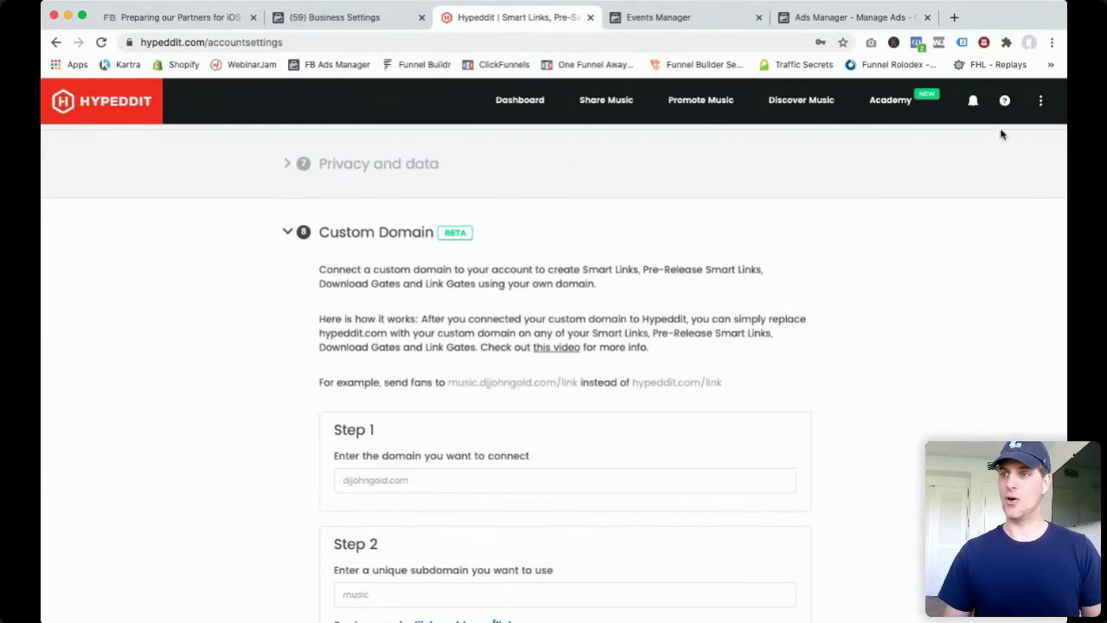
{"action": "left_click", "coordinate": [1043, 104]}
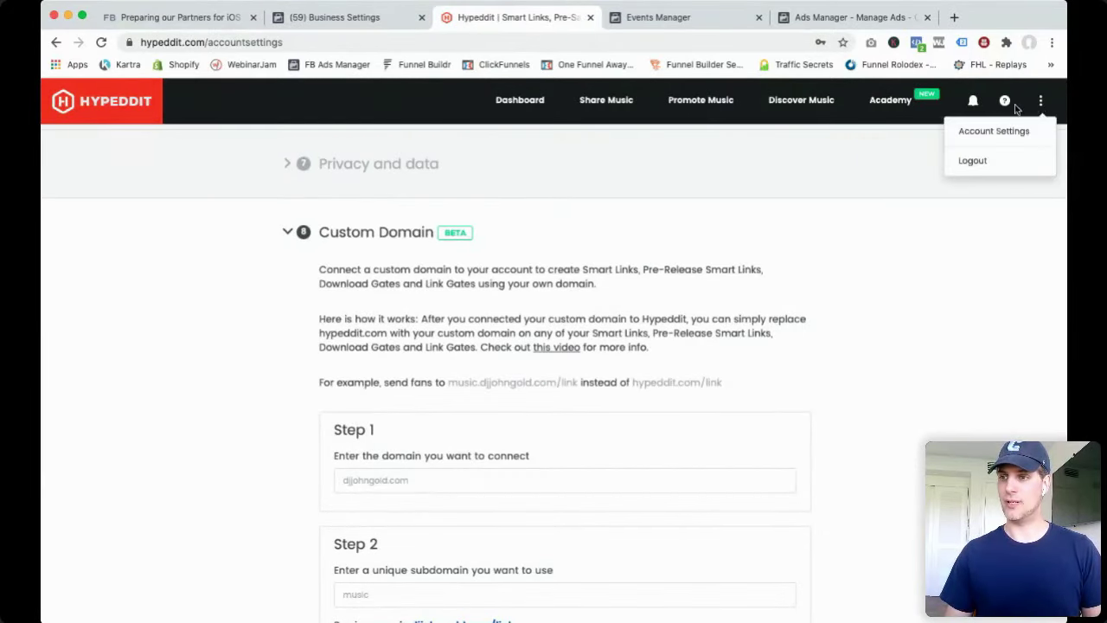
{"action": "left_click", "coordinate": [995, 298]}
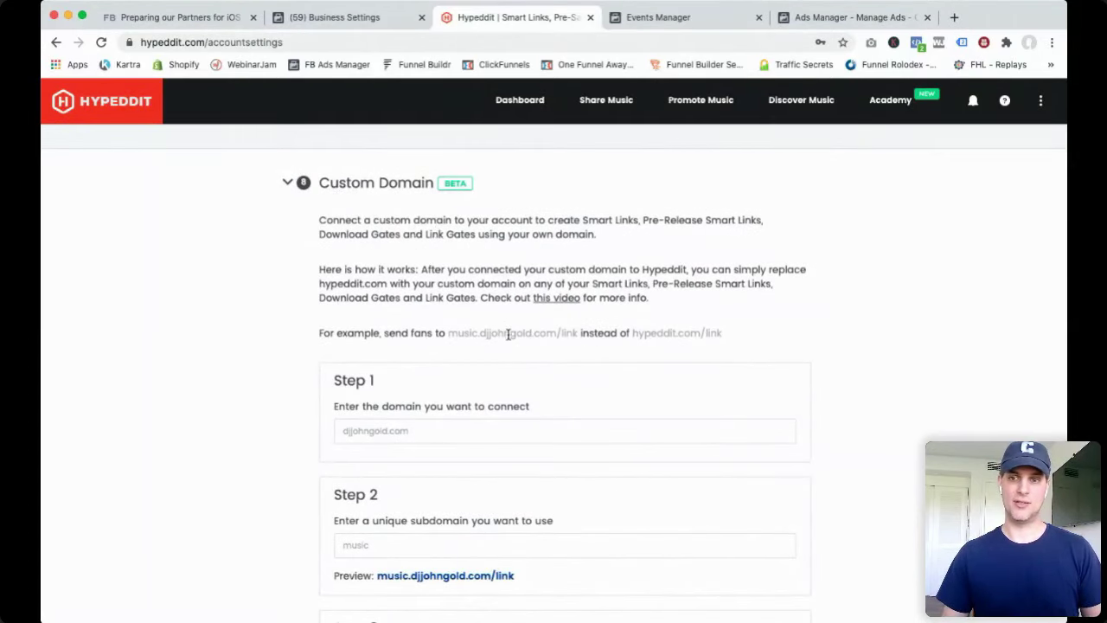
{"action": "scroll", "coordinate": [423, 262], "scroll_direction": "down", "scroll_amount": 1}
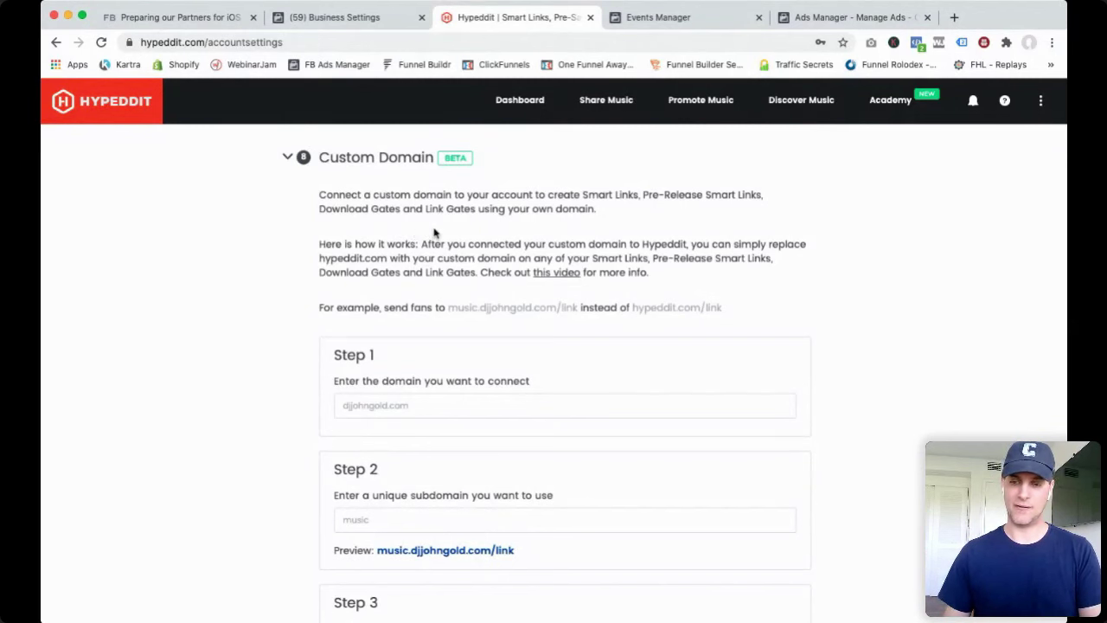
{"action": "scroll", "coordinate": [423, 236], "scroll_direction": "down", "scroll_amount": 5}
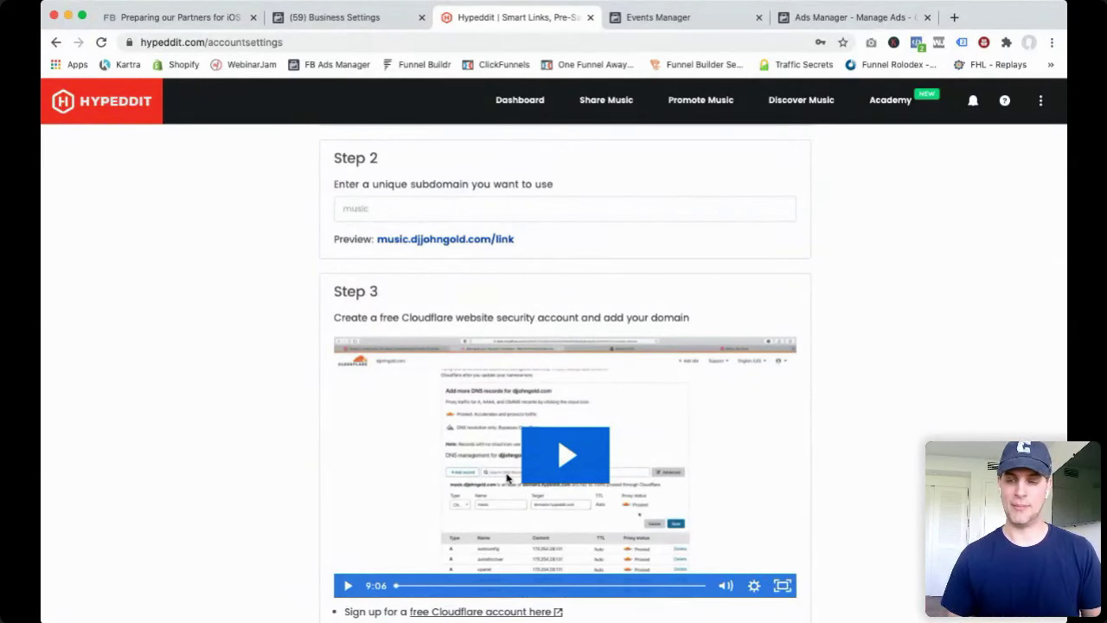
{"action": "scroll", "coordinate": [568, 305], "scroll_direction": "up", "scroll_amount": 2}
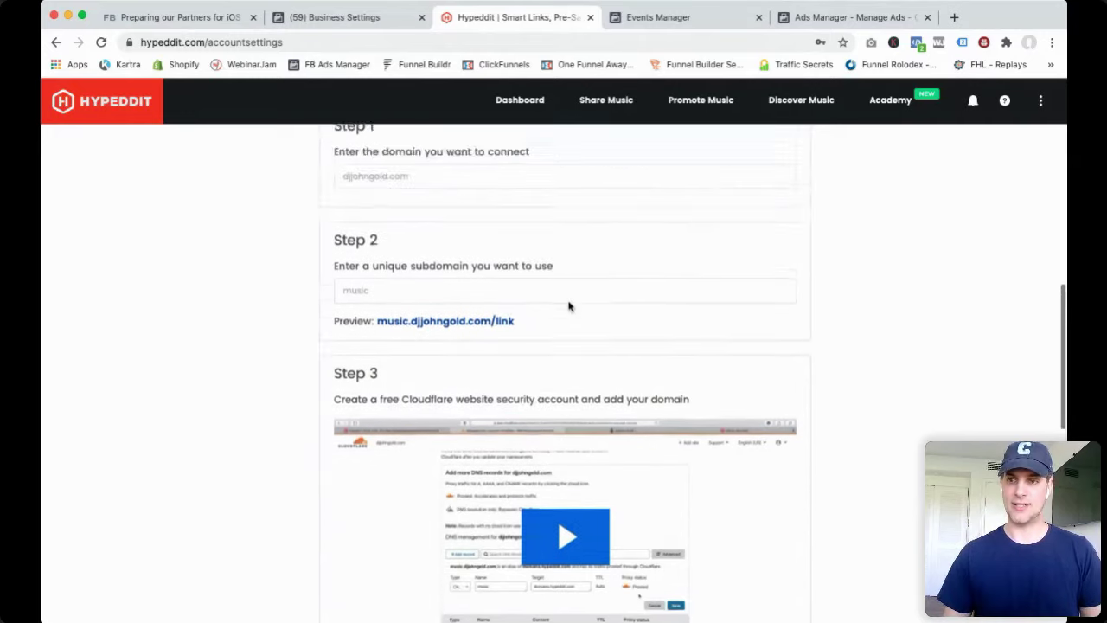
{"action": "scroll", "coordinate": [567, 307], "scroll_direction": "up", "scroll_amount": 4}
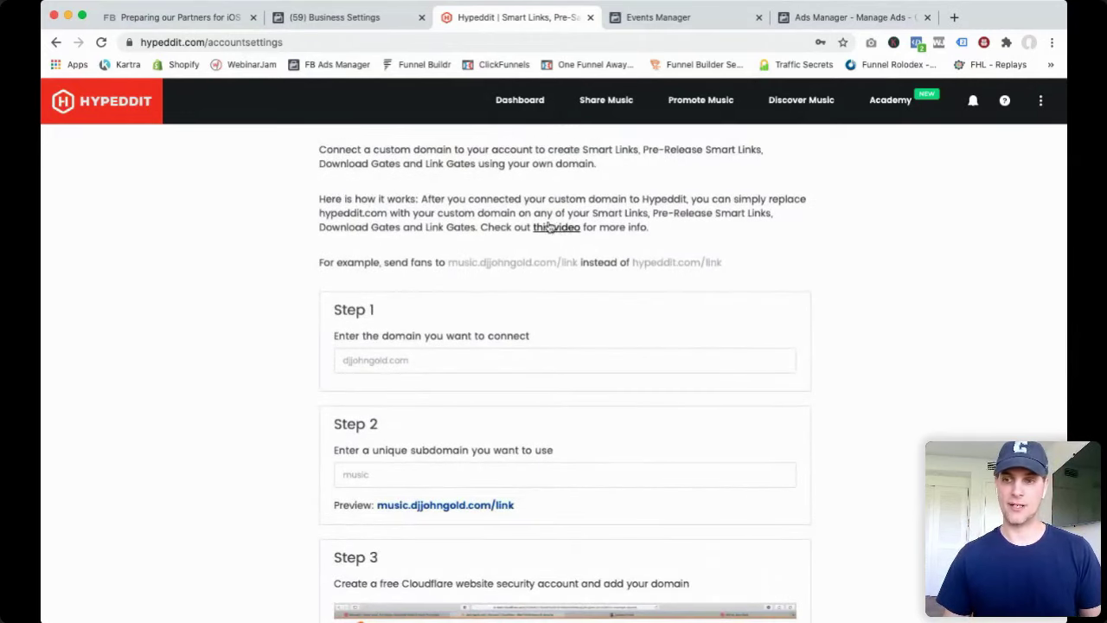
{"action": "left_click", "coordinate": [556, 228]}
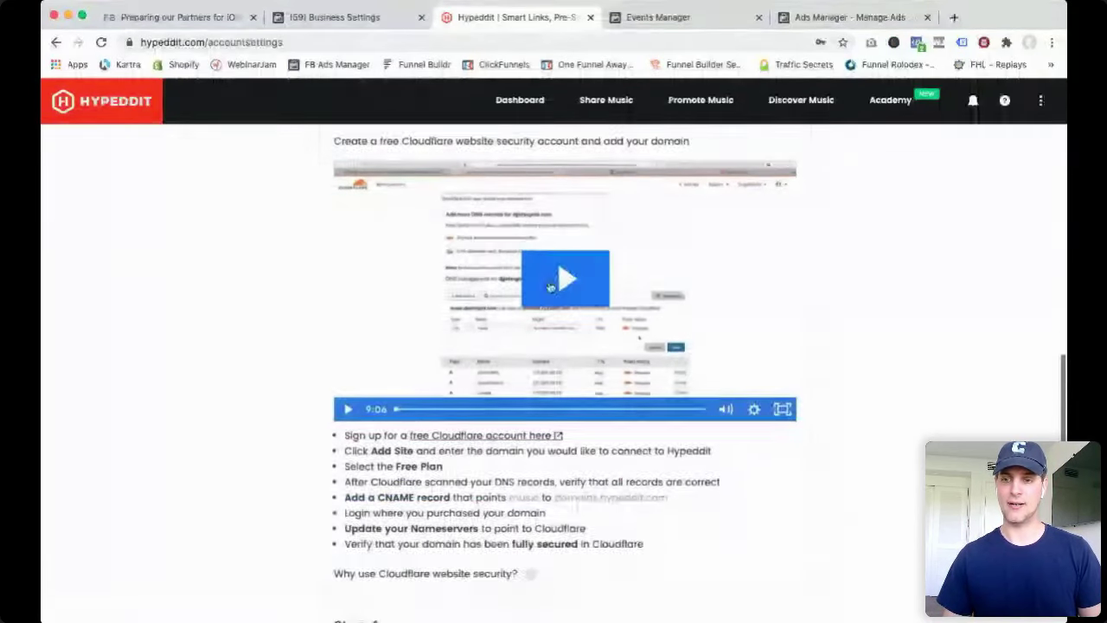
{"action": "scroll", "coordinate": [550, 287], "scroll_direction": "up", "scroll_amount": 2}
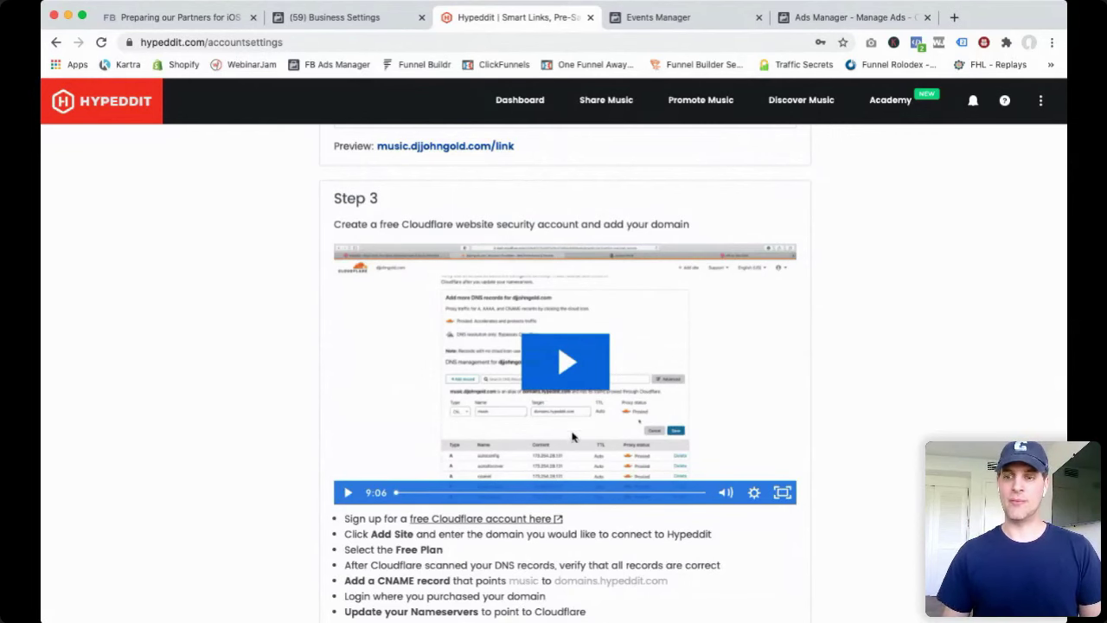
{"action": "scroll", "coordinate": [545, 423], "scroll_direction": "down", "scroll_amount": 5}
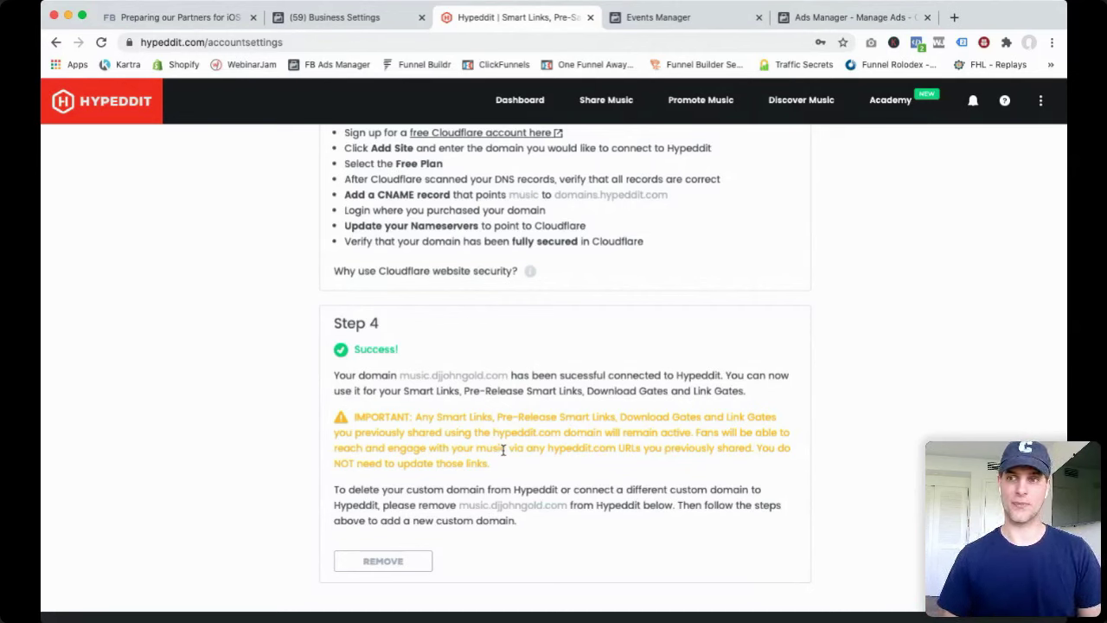
Switch to Events Manager and look over the Custom Conversions list and the shortcuts to the other business tools.
{"action": "left_click", "coordinate": [686, 25]}
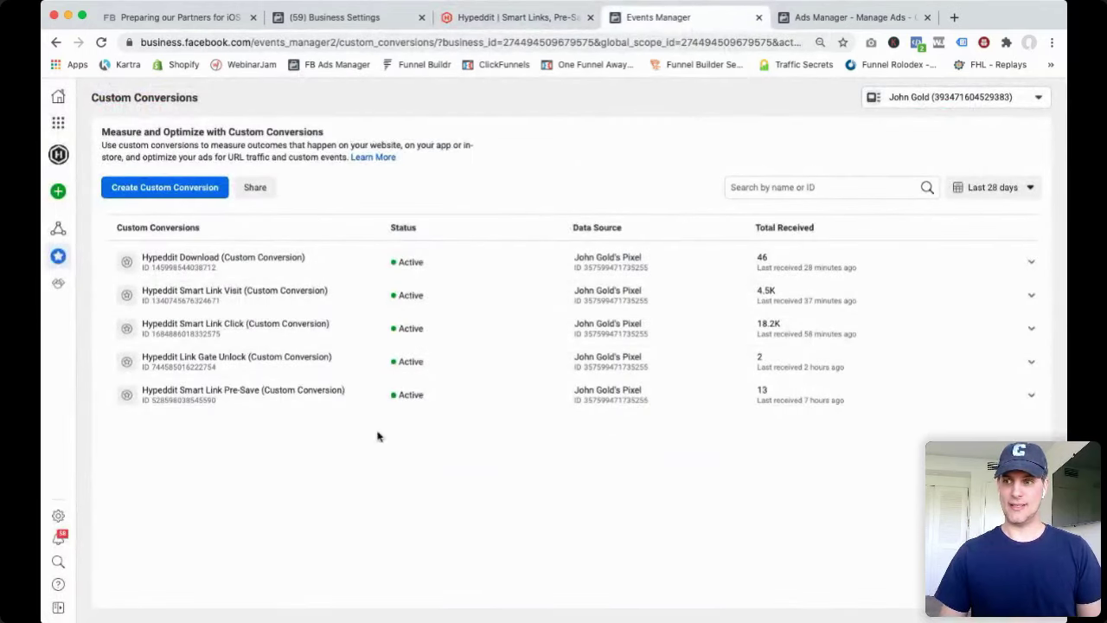
{"action": "left_click", "coordinate": [59, 125]}
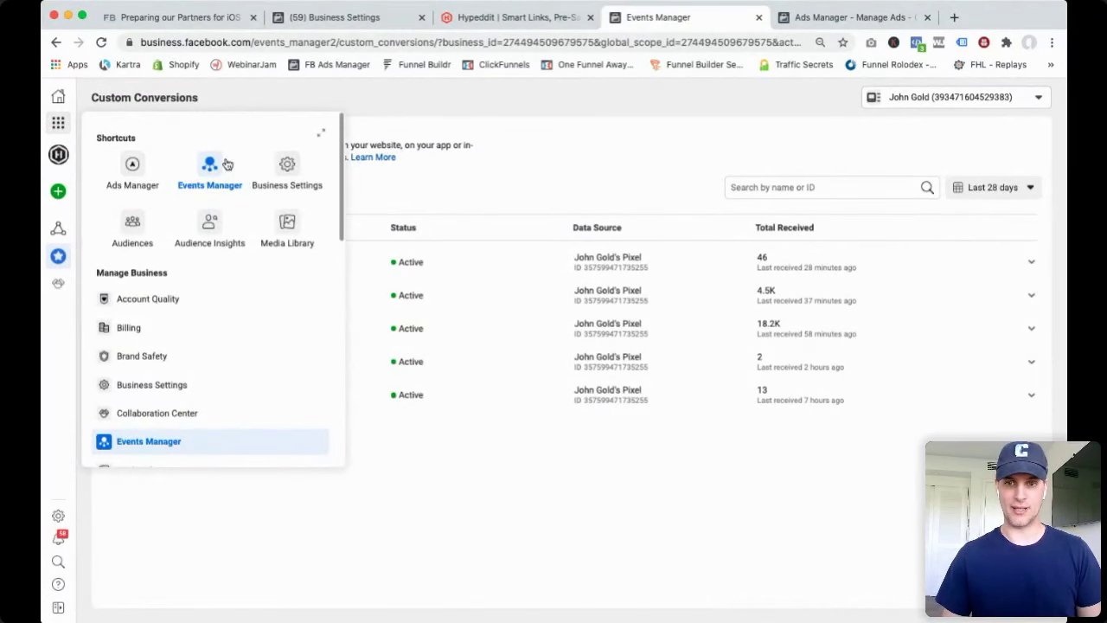
{"action": "left_click", "coordinate": [460, 522]}
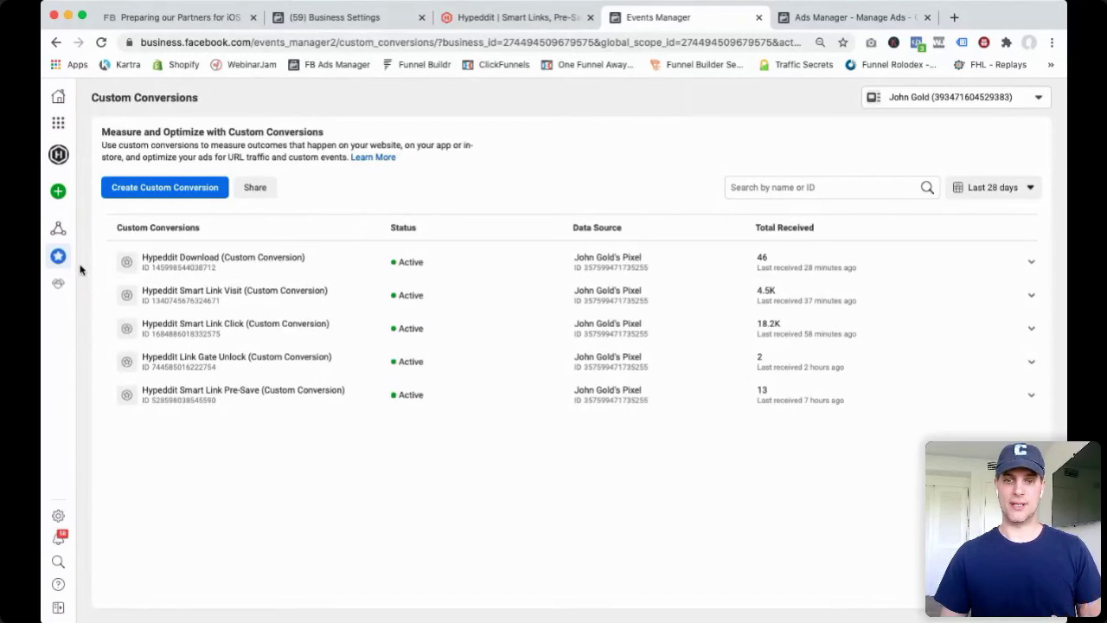
{"action": "mouse_move", "coordinate": [61, 229]}
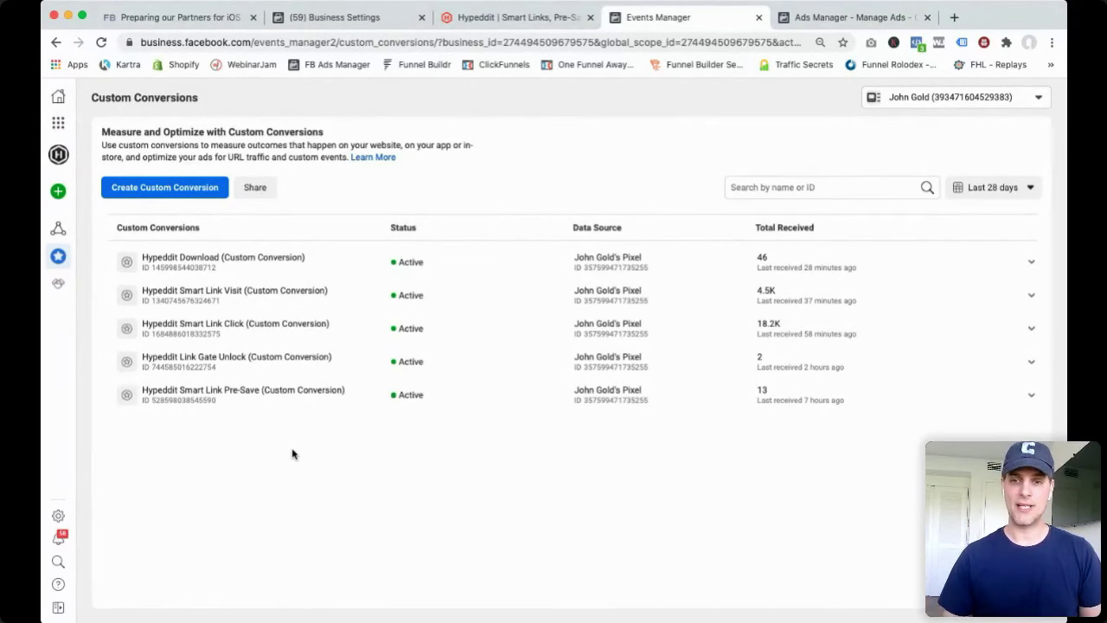
Start a new custom conversion and name it TRAINING Smart Link Clicks.
{"action": "left_click", "coordinate": [175, 190]}
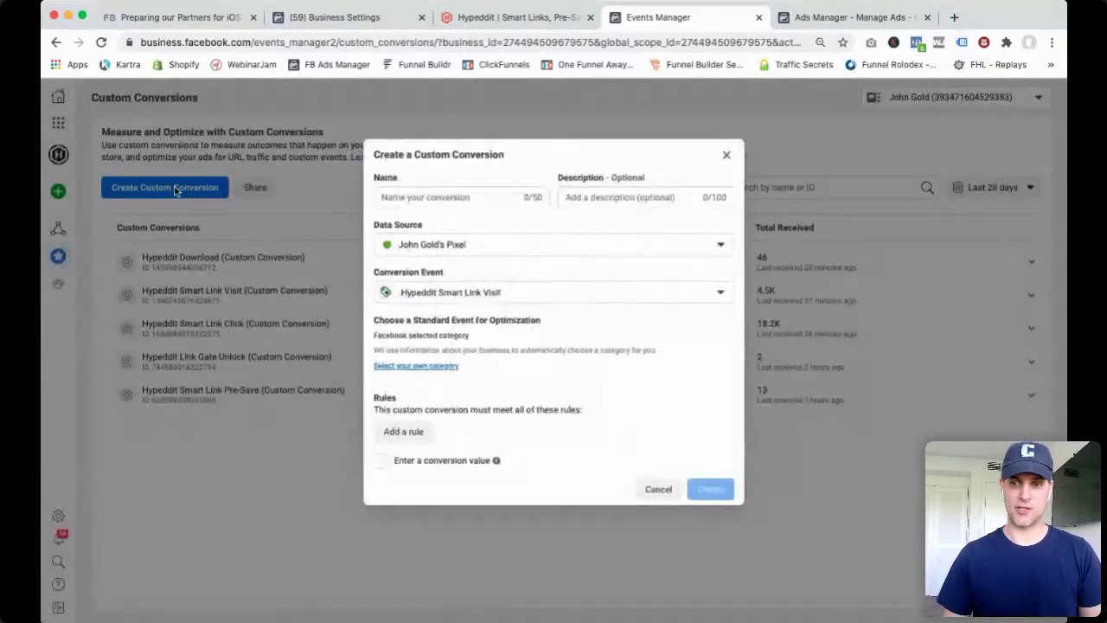
{"action": "left_click", "coordinate": [416, 200]}
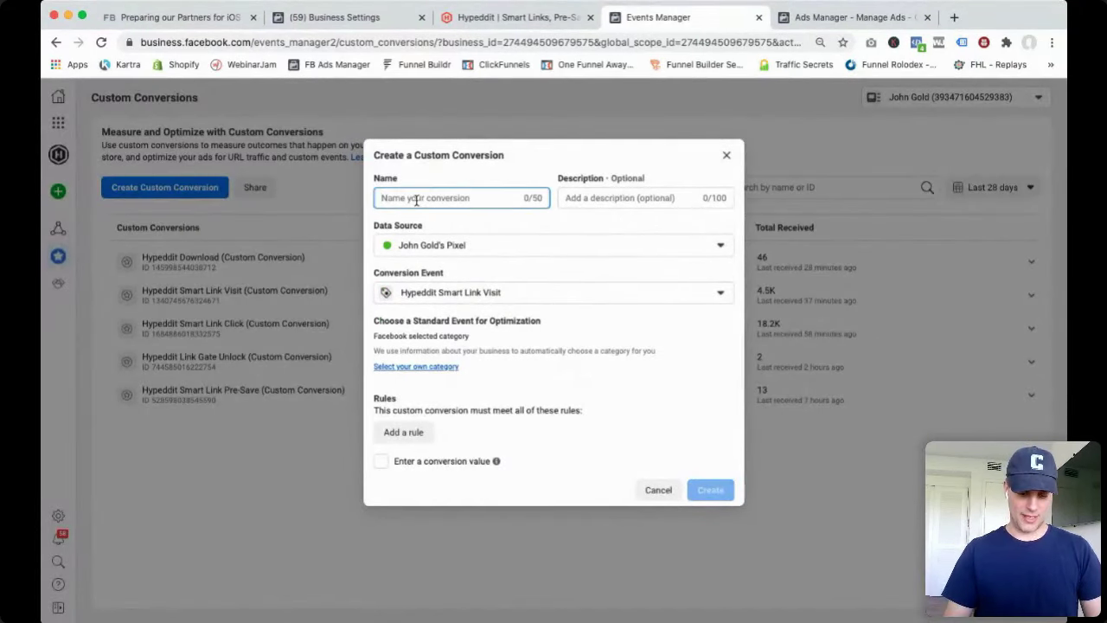
{"action": "type", "text": "TRAINING "}
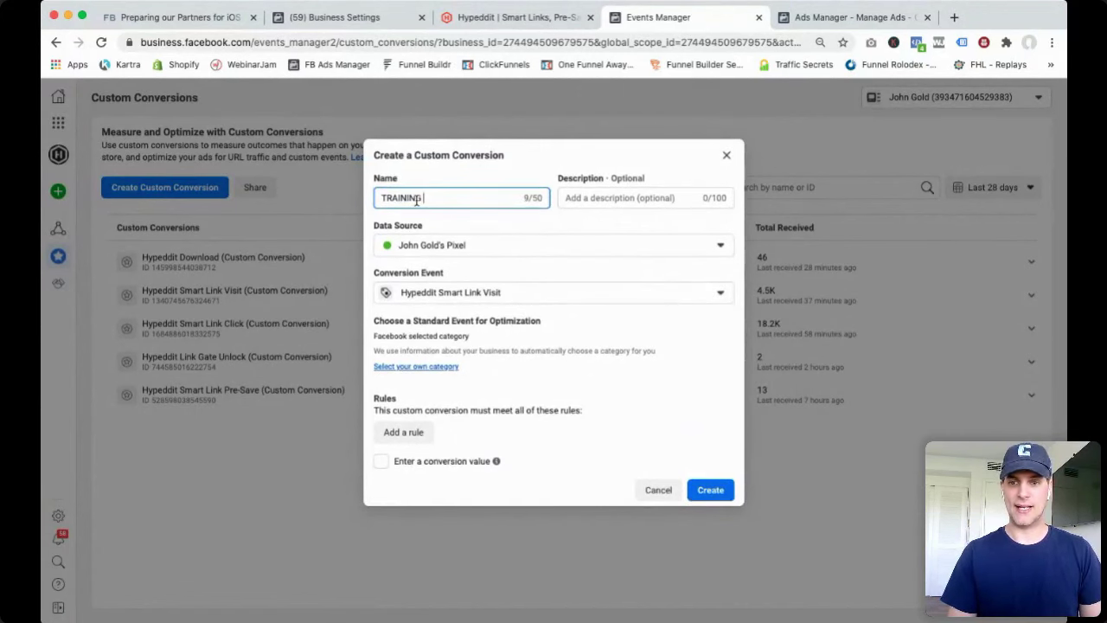
{"action": "type", "text": "SMART"}
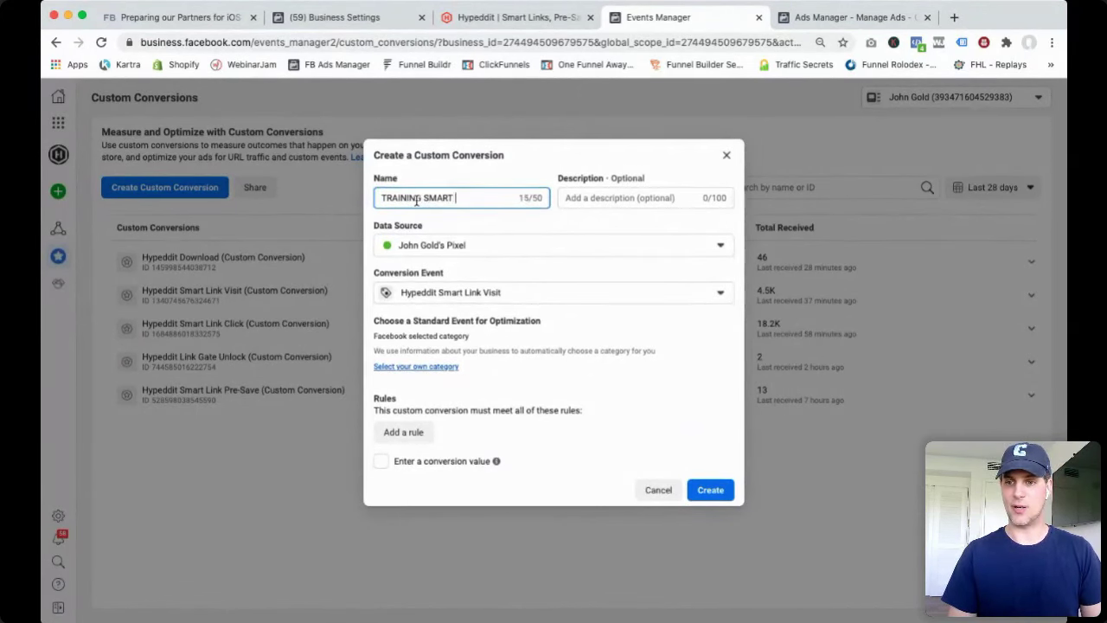
{"action": "key", "text": "BackSpace"}
{"action": "key", "text": "BackSpace"}
{"action": "key", "text": "BackSpace"}
{"action": "type", "text": "mart L"}
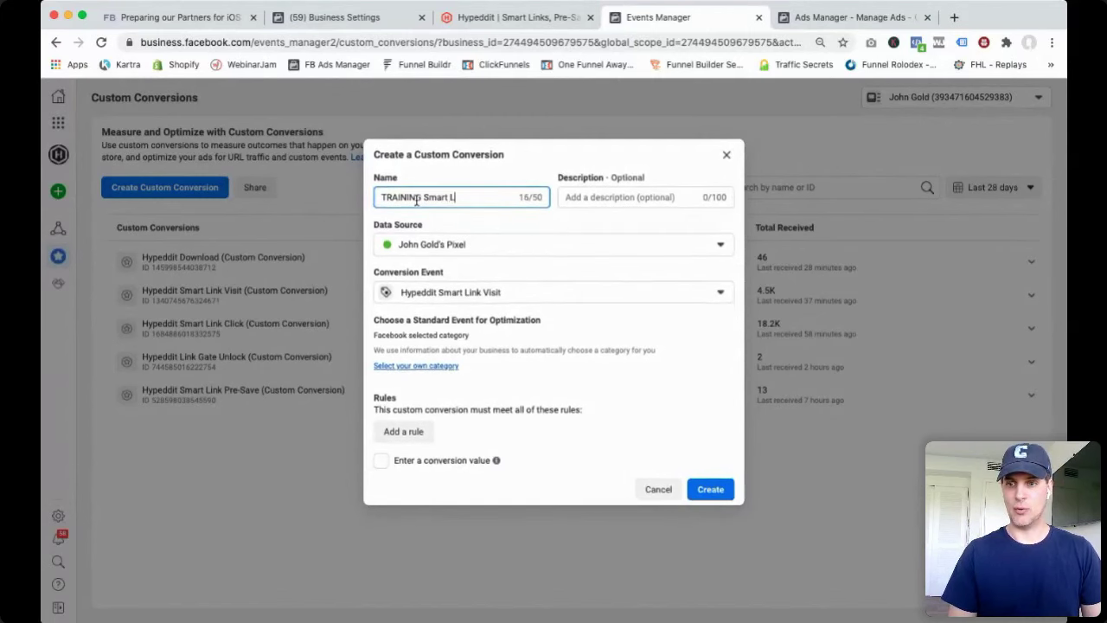
{"action": "type", "text": "ink Clicks"}
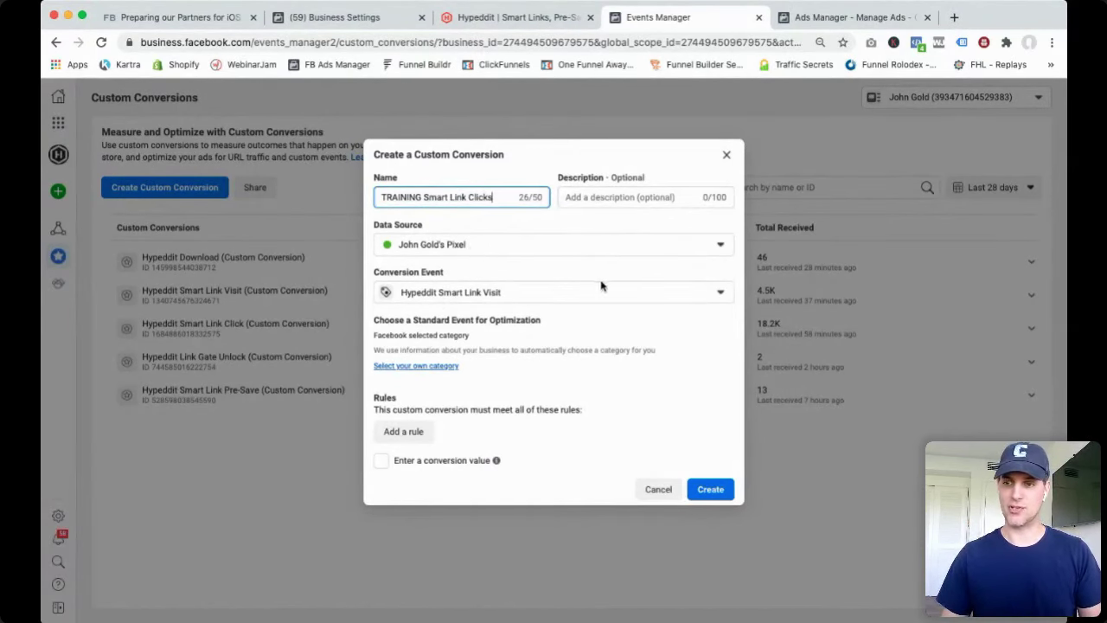
Set the new custom conversion's conversion event to Hypeddit Smart Link Click.
{"action": "left_click", "coordinate": [534, 297]}
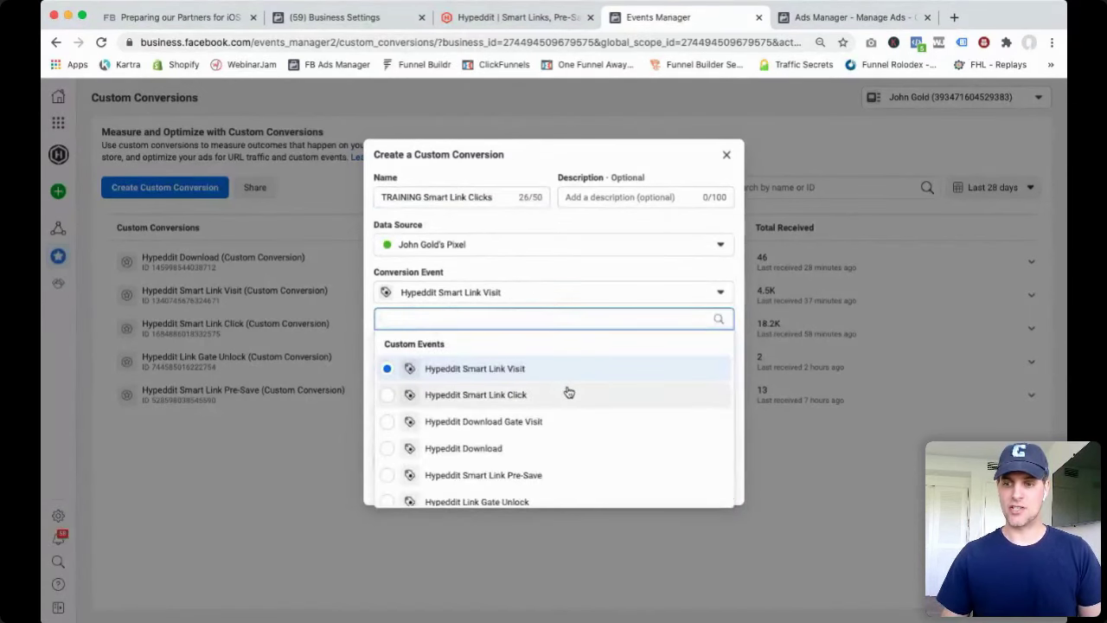
{"action": "scroll", "coordinate": [591, 373], "scroll_direction": "down", "scroll_amount": 3}
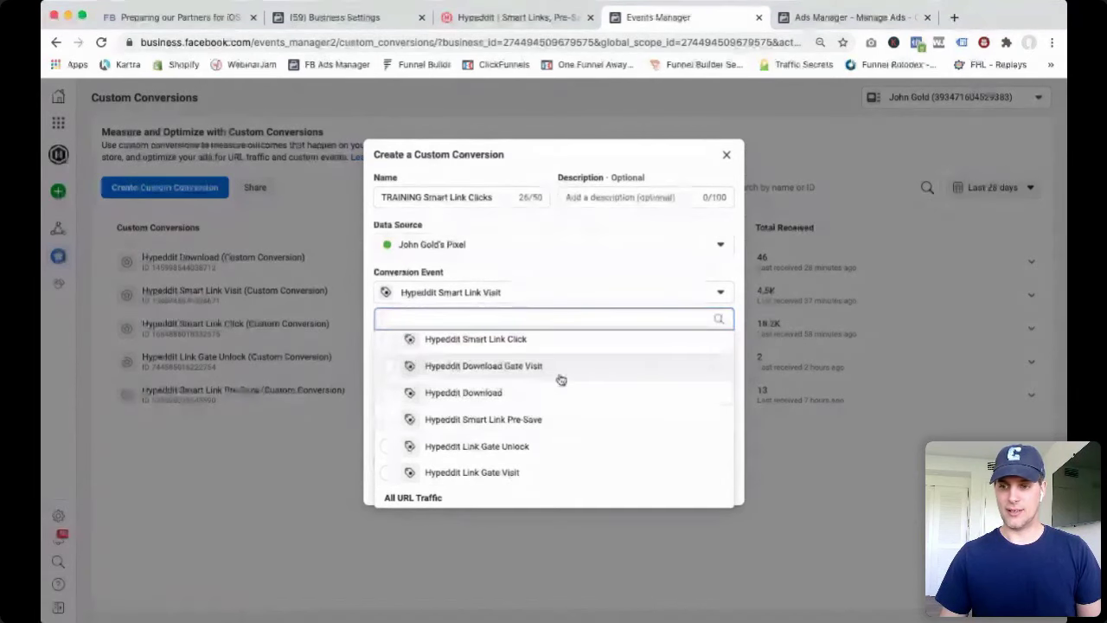
{"action": "scroll", "coordinate": [554, 374], "scroll_direction": "up", "scroll_amount": 1}
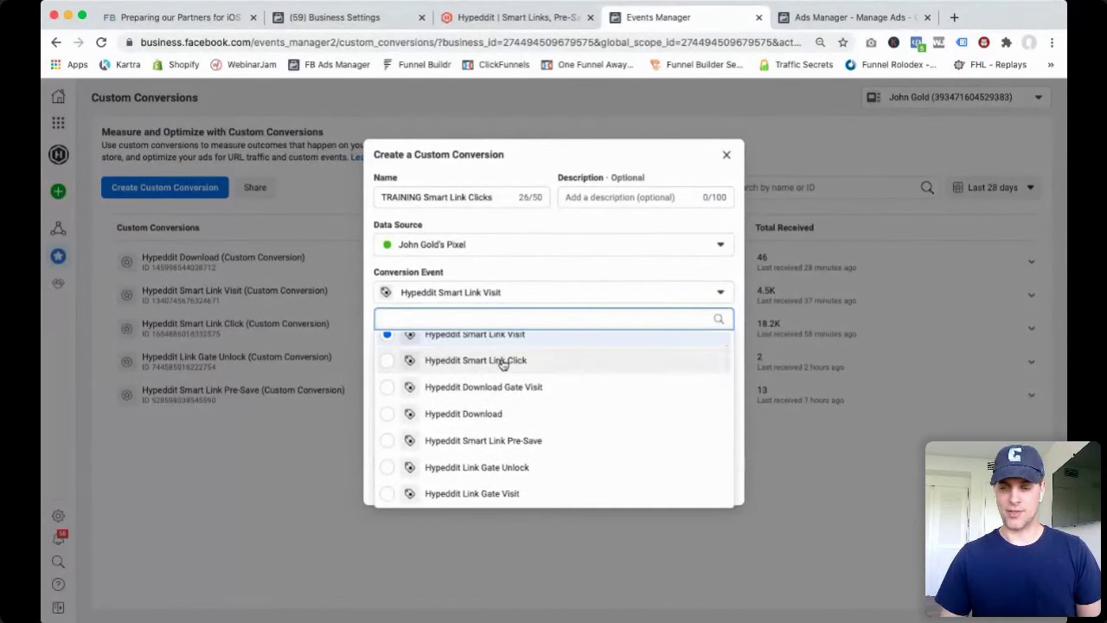
{"action": "left_click", "coordinate": [504, 364]}
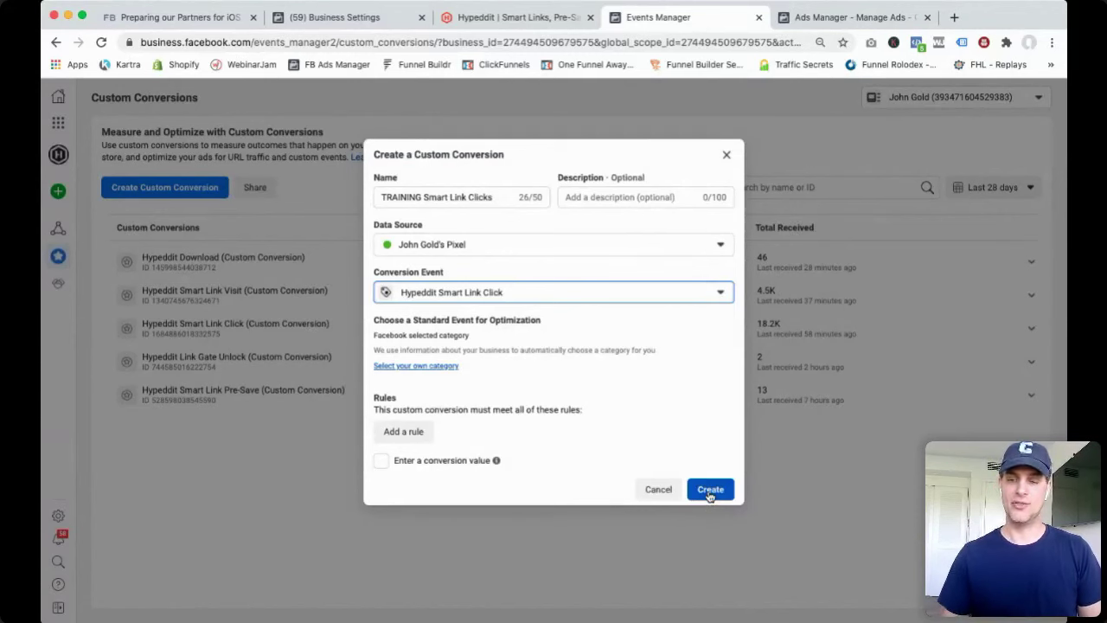
Review the Hypeddit custom events offered as conversion events, and discard the new custom conversion without creating it.
{"action": "left_click", "coordinate": [720, 295]}
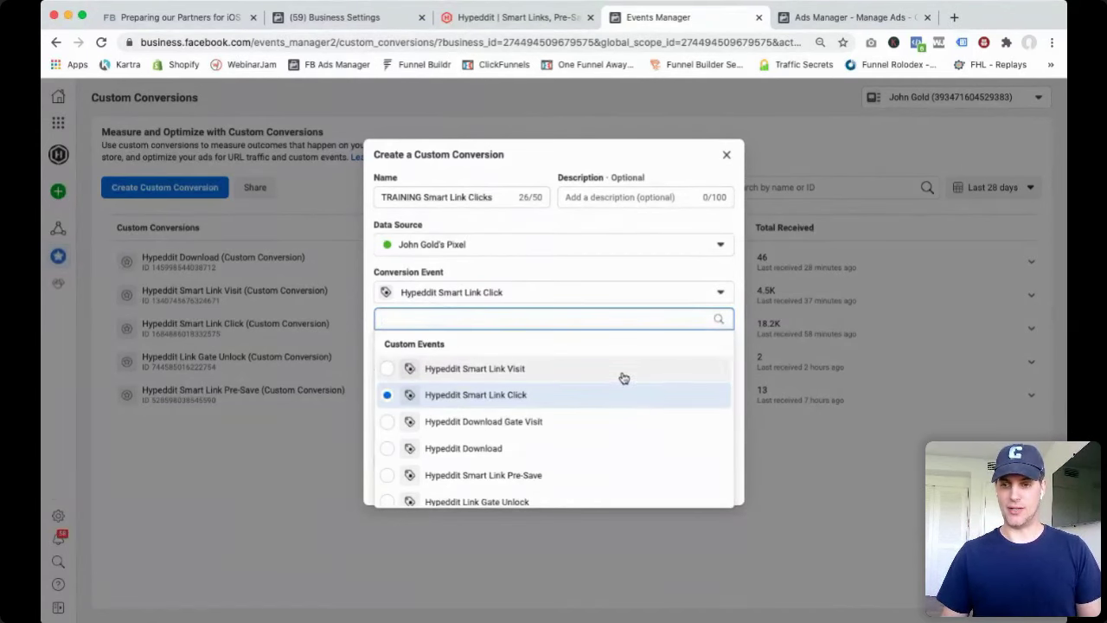
{"action": "scroll", "coordinate": [583, 376], "scroll_direction": "down", "scroll_amount": 3}
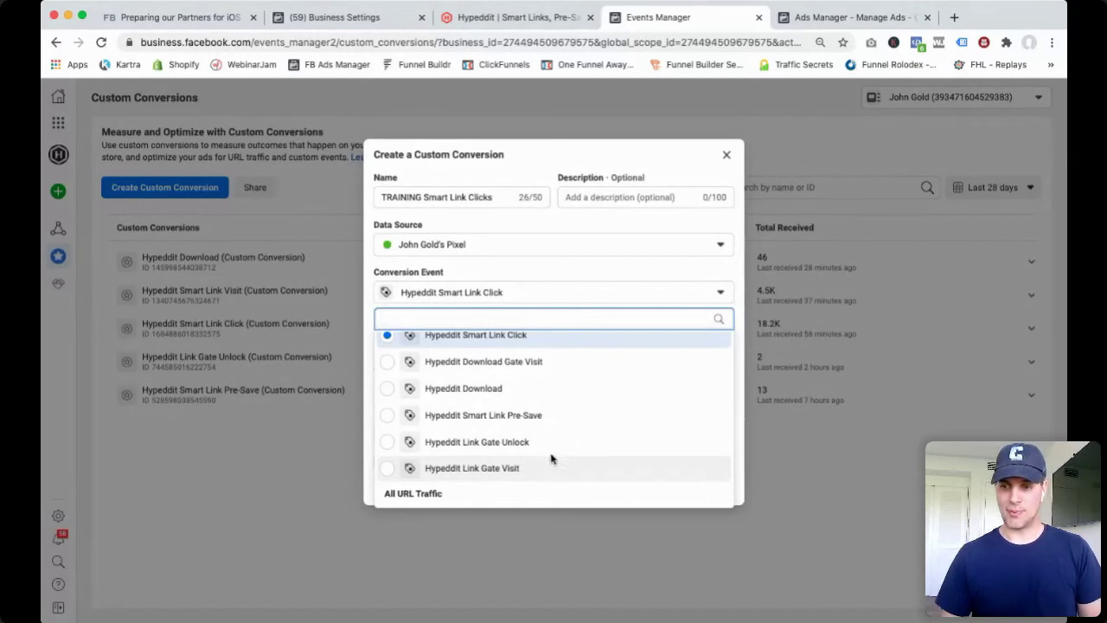
{"action": "scroll", "coordinate": [554, 450], "scroll_direction": "up", "scroll_amount": 2}
{"action": "scroll", "coordinate": [586, 397], "scroll_direction": "down", "scroll_amount": 1}
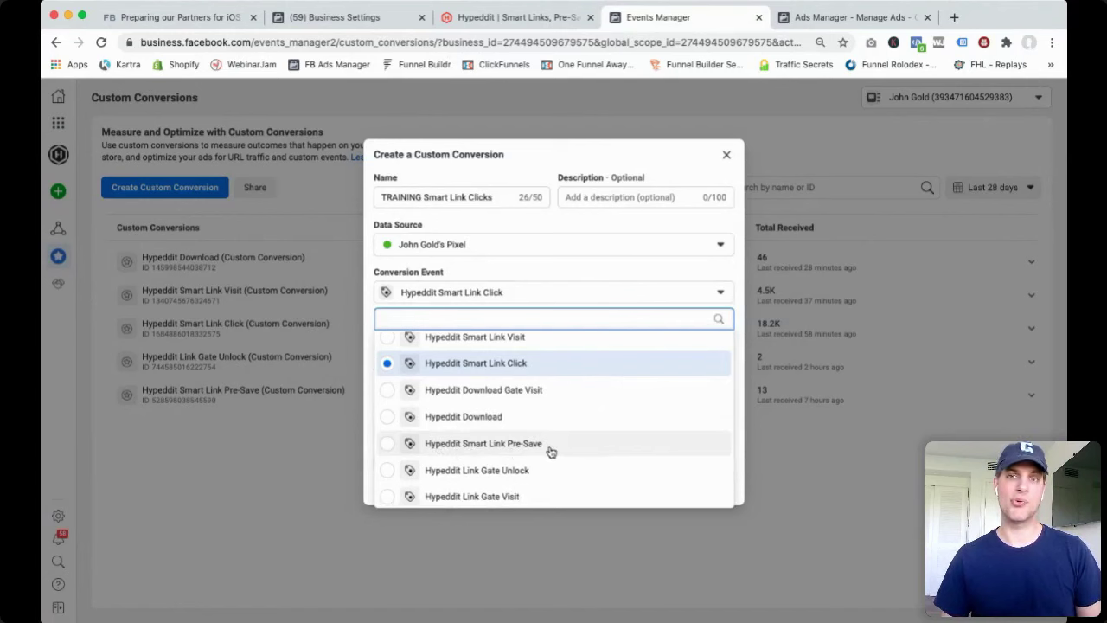
{"action": "scroll", "coordinate": [562, 446], "scroll_direction": "down", "scroll_amount": 1}
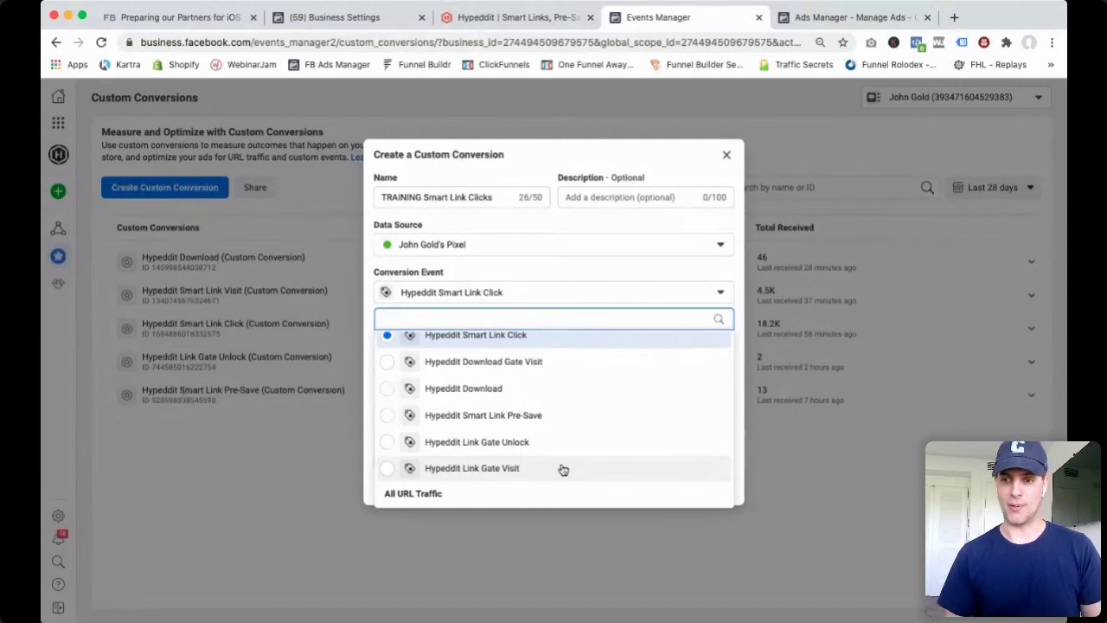
{"action": "scroll", "coordinate": [558, 467], "scroll_direction": "up", "scroll_amount": 3}
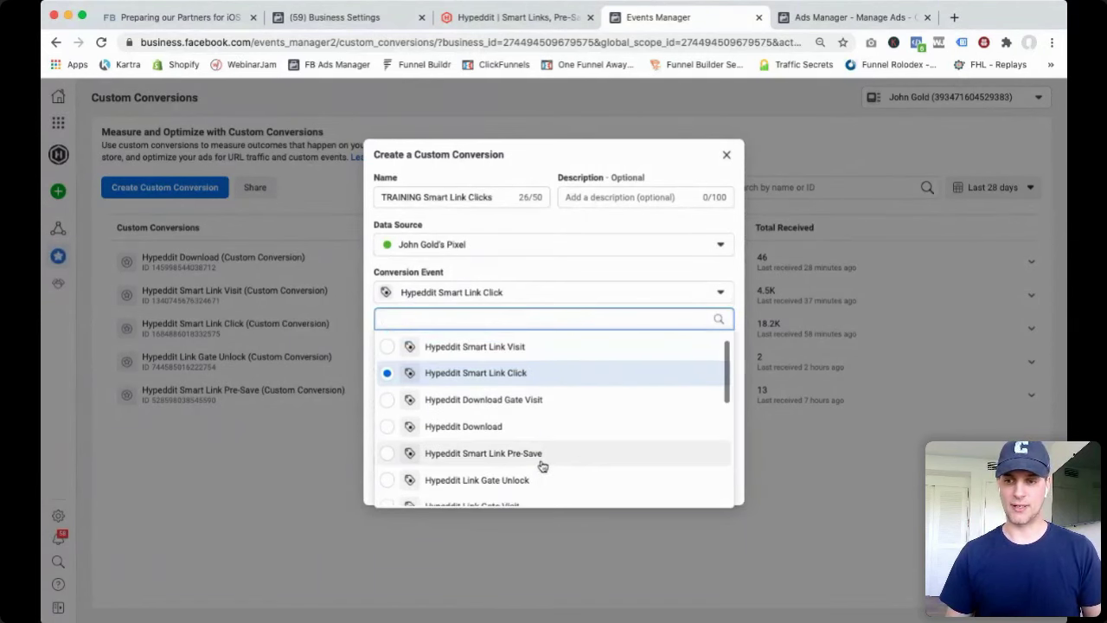
{"action": "scroll", "coordinate": [545, 463], "scroll_direction": "down", "scroll_amount": 2}
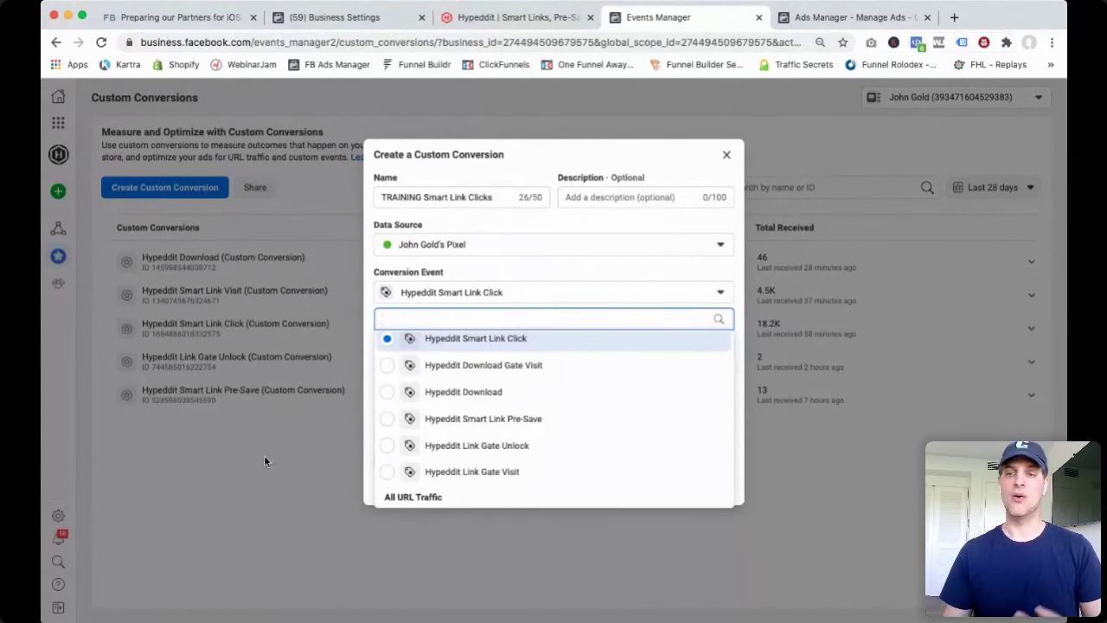
{"action": "left_click", "coordinate": [727, 156]}
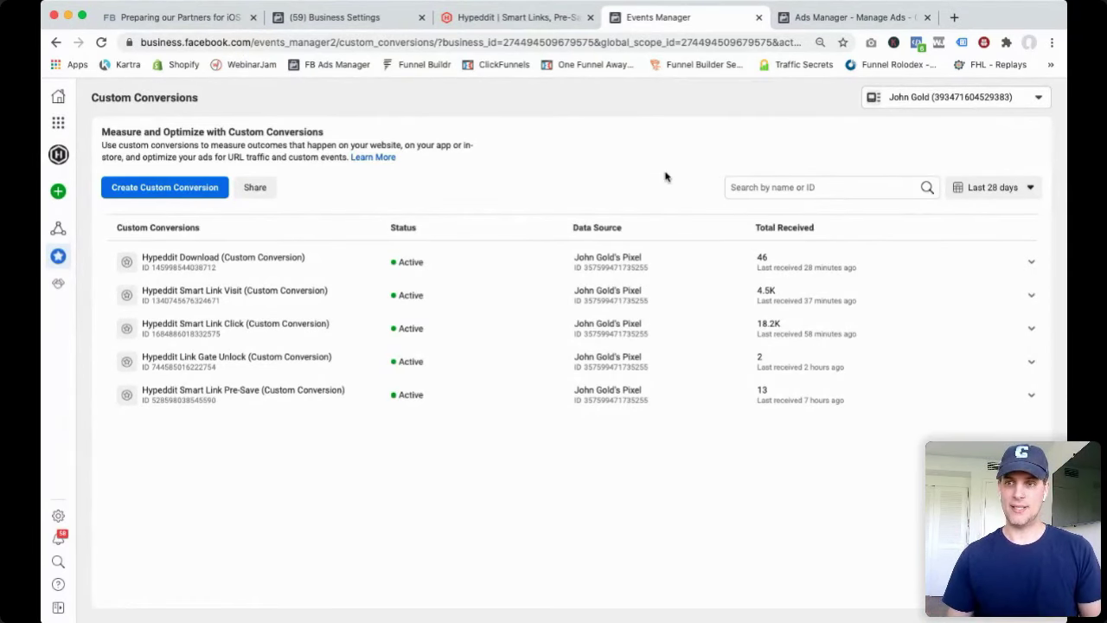
Switch to the Hypeddit dashboard and open the Show Me How smart link to examine its custom domain URL.
{"action": "left_click", "coordinate": [533, 26]}
{"action": "left_click", "coordinate": [520, 100]}
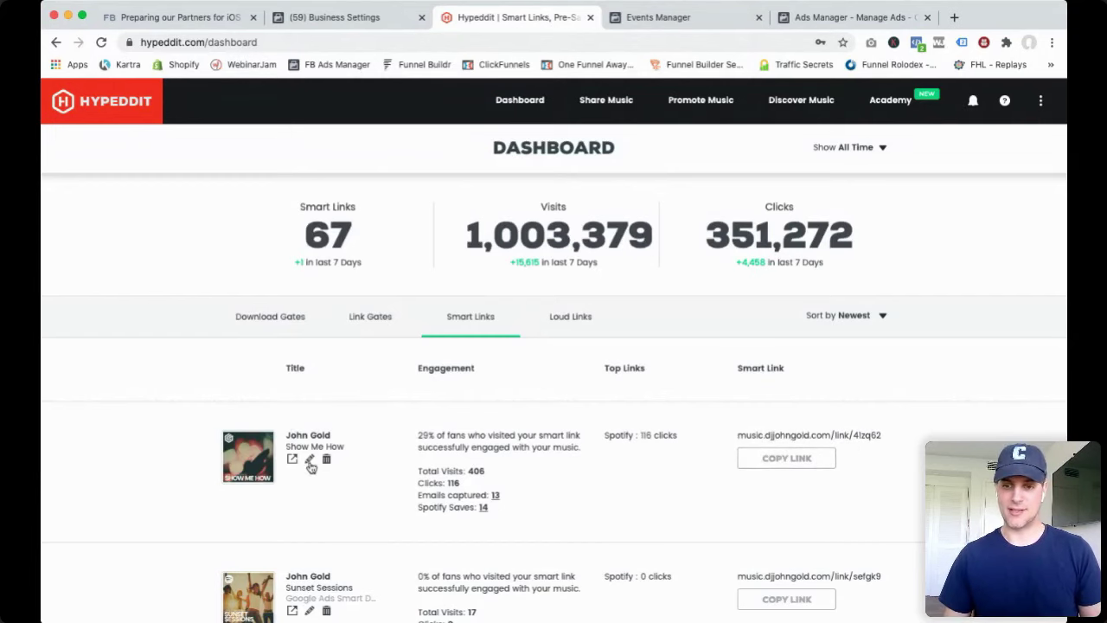
{"action": "left_click", "coordinate": [822, 436]}
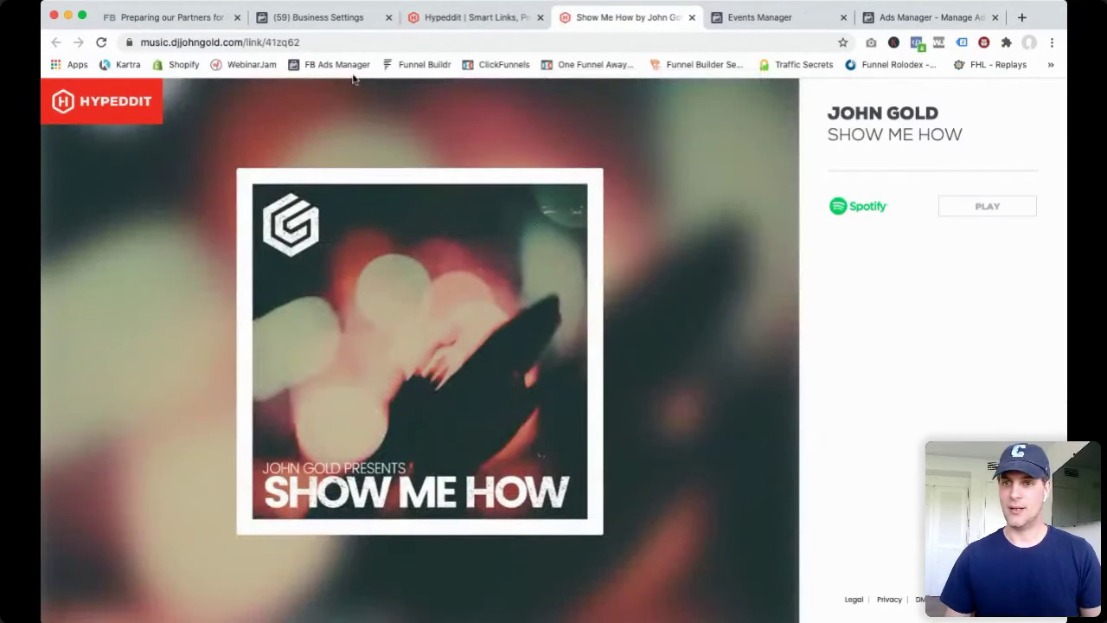
{"action": "left_click_drag", "start_coordinate": [141, 42], "coordinate": [334, 42]}
{"action": "left_click", "coordinate": [1049, 259]}
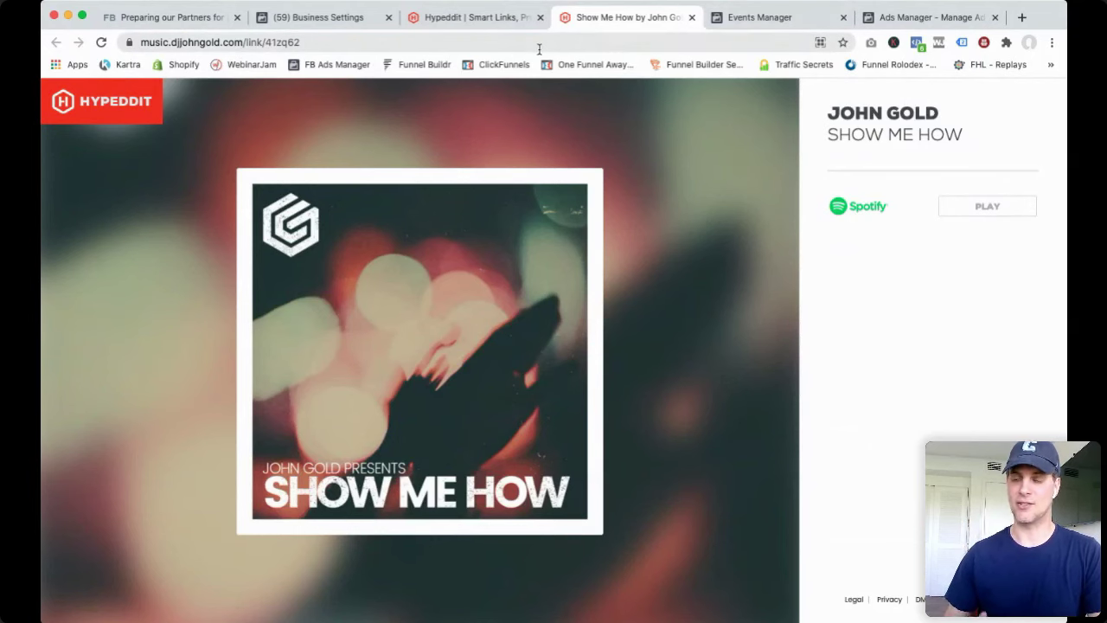
{"action": "left_click", "coordinate": [456, 21]}
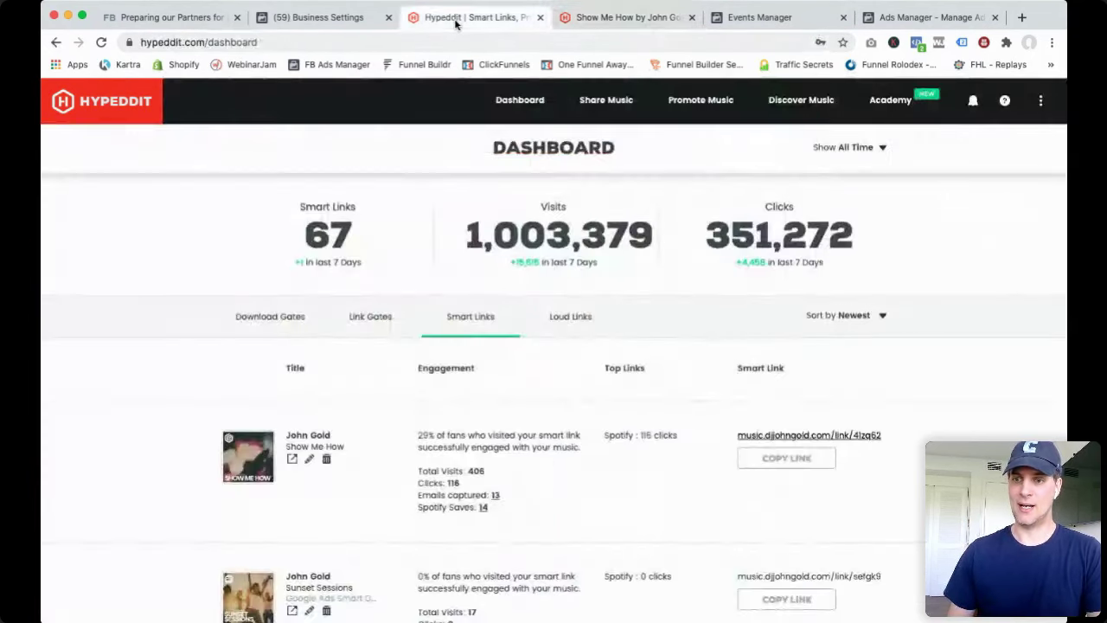
{"action": "left_click", "coordinate": [595, 19]}
Switch to Events Manager and open the pixel's Aggregated Event Measurement web event configuration for djjohngold.com for editing.
{"action": "left_click", "coordinate": [736, 19]}
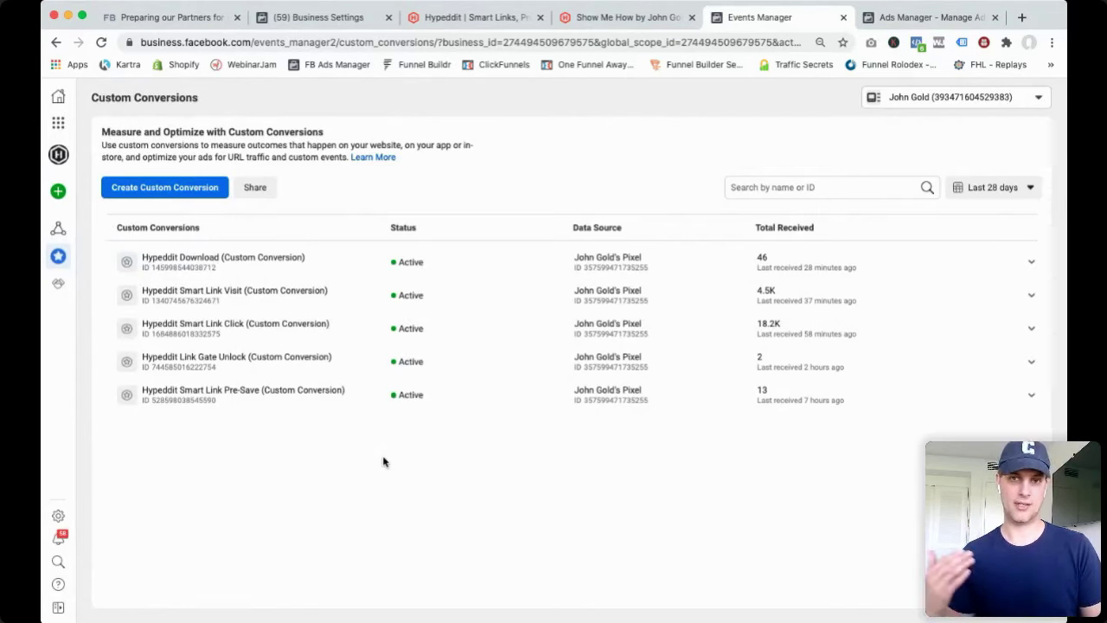
{"action": "left_click", "coordinate": [60, 229]}
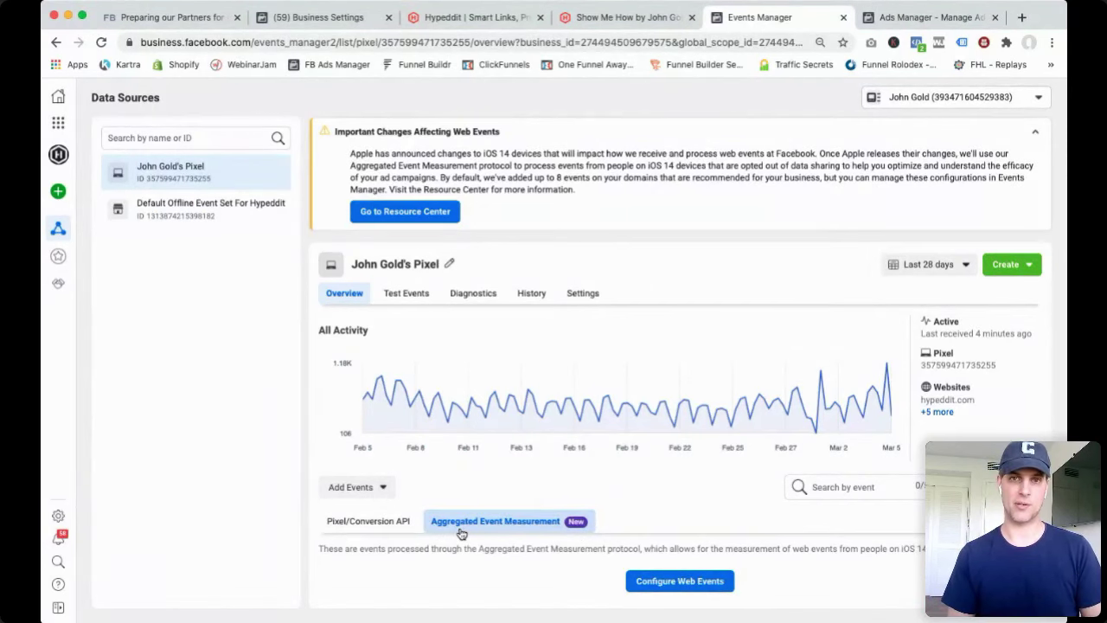
{"action": "left_click", "coordinate": [676, 582]}
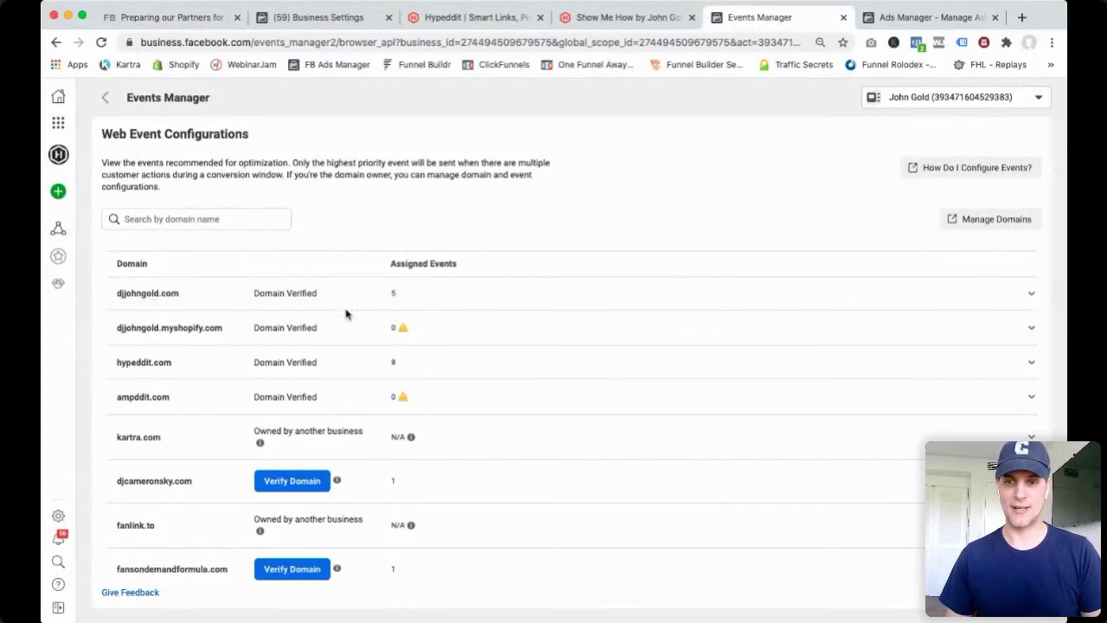
{"action": "left_click", "coordinate": [165, 297]}
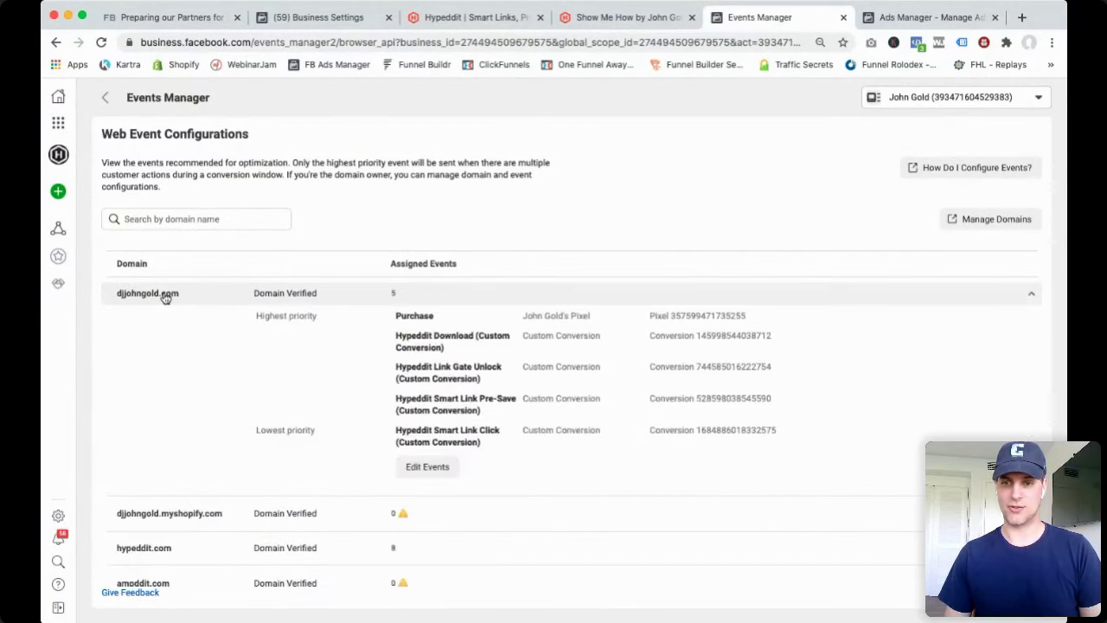
{"action": "left_click", "coordinate": [425, 471]}
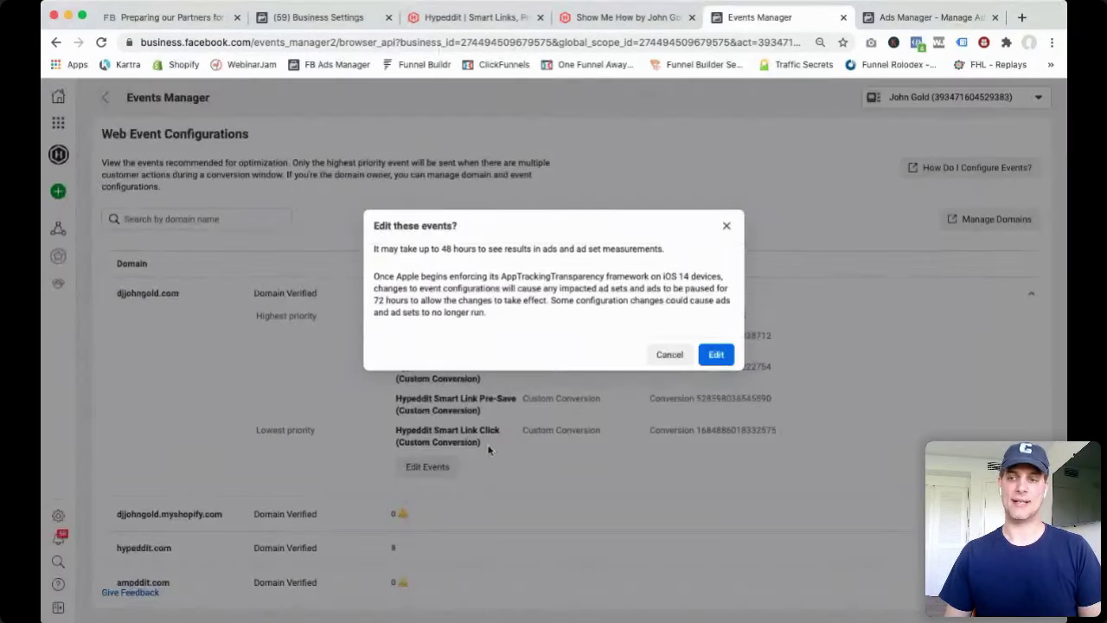
{"action": "left_click", "coordinate": [716, 356]}
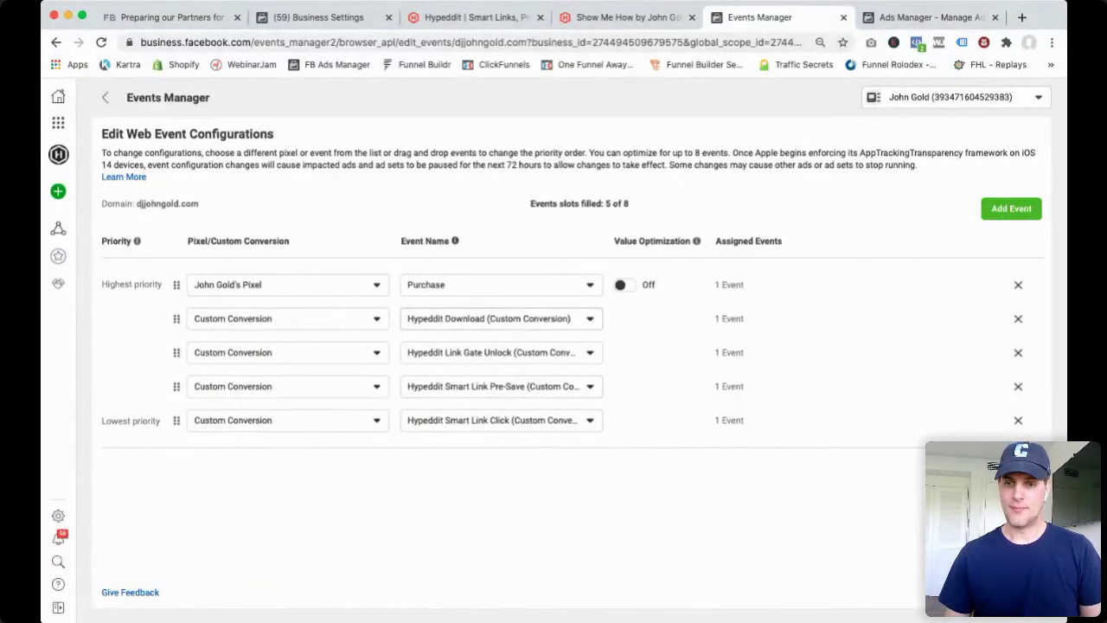
{"action": "mouse_move", "coordinate": [177, 391]}
{"action": "left_mouse_down"}
{"action": "mouse_move", "coordinate": [176, 350]}
{"action": "mouse_move", "coordinate": [177, 389]}
{"action": "left_mouse_up"}
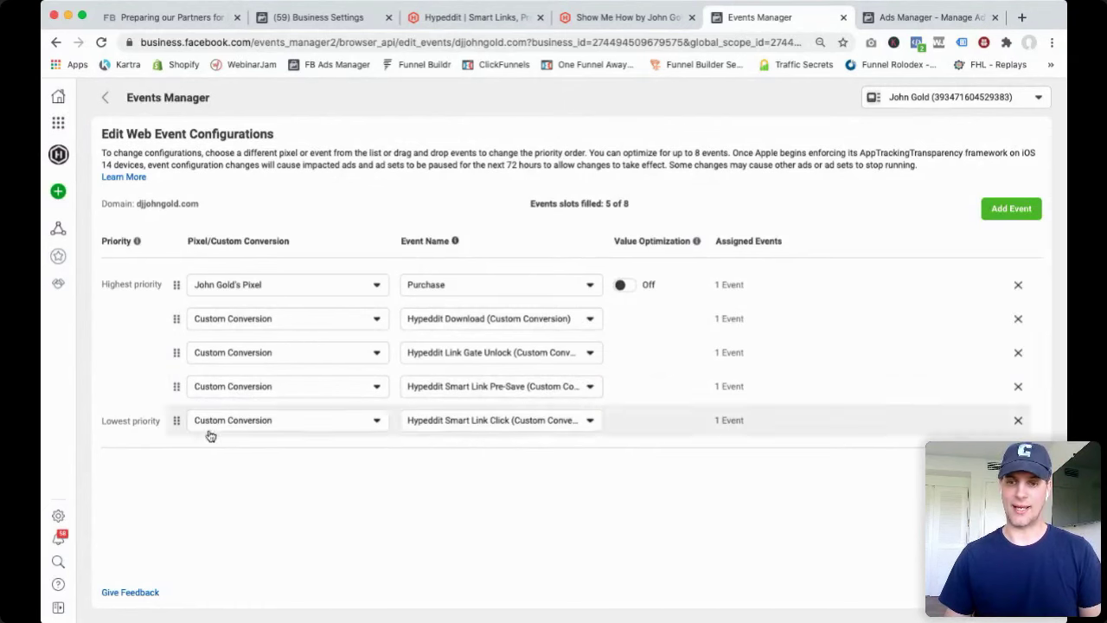
Add another event slot to the djjohngold.com web event configuration and set its source to Custom Conversion.
{"action": "left_click", "coordinate": [1011, 208]}
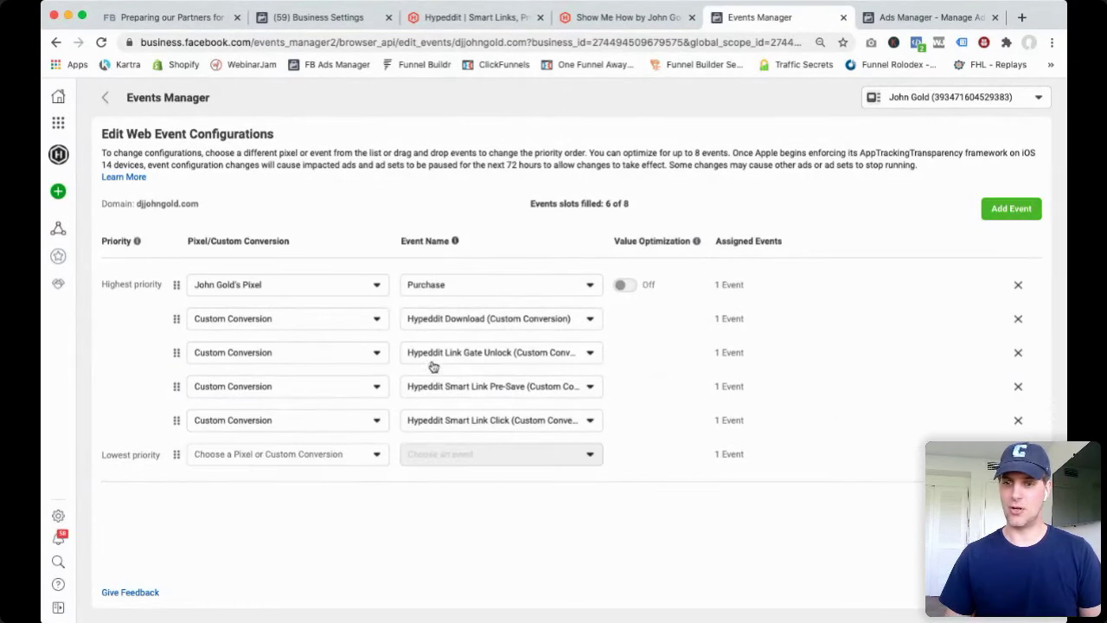
{"action": "left_click", "coordinate": [358, 457]}
{"action": "scroll", "coordinate": [337, 519], "scroll_direction": "down", "scroll_amount": 5}
{"action": "left_click", "coordinate": [293, 587]}
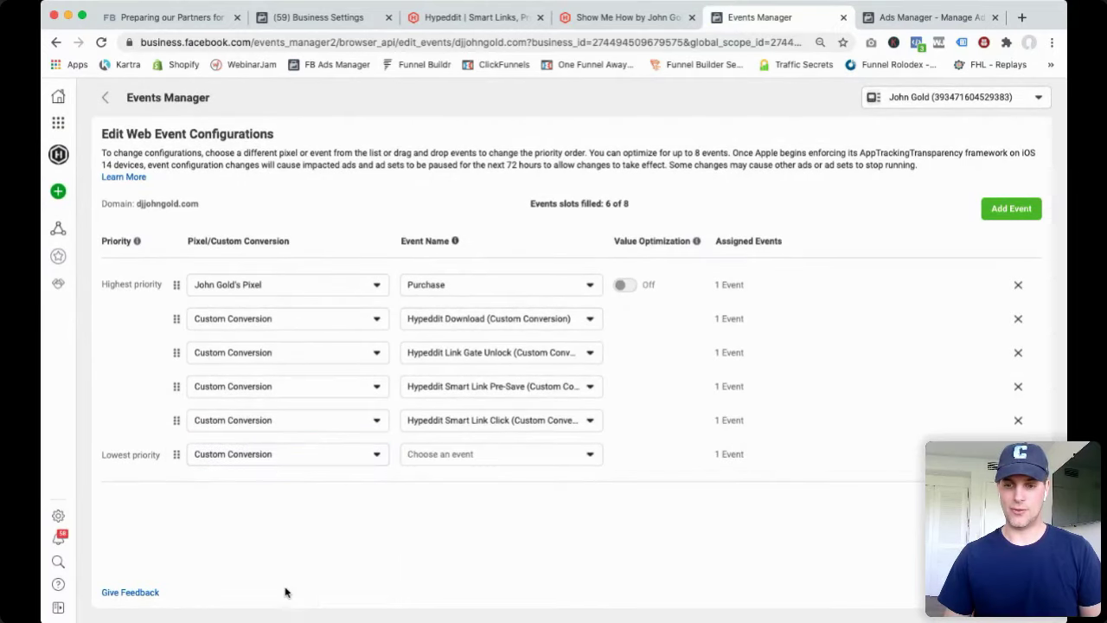
Examine the custom conversions offered for the added event slot, remove the slot, and highlight the 72-hour pause notice.
{"action": "left_click", "coordinate": [471, 454]}
{"action": "scroll", "coordinate": [523, 529], "scroll_direction": "down", "scroll_amount": 3}
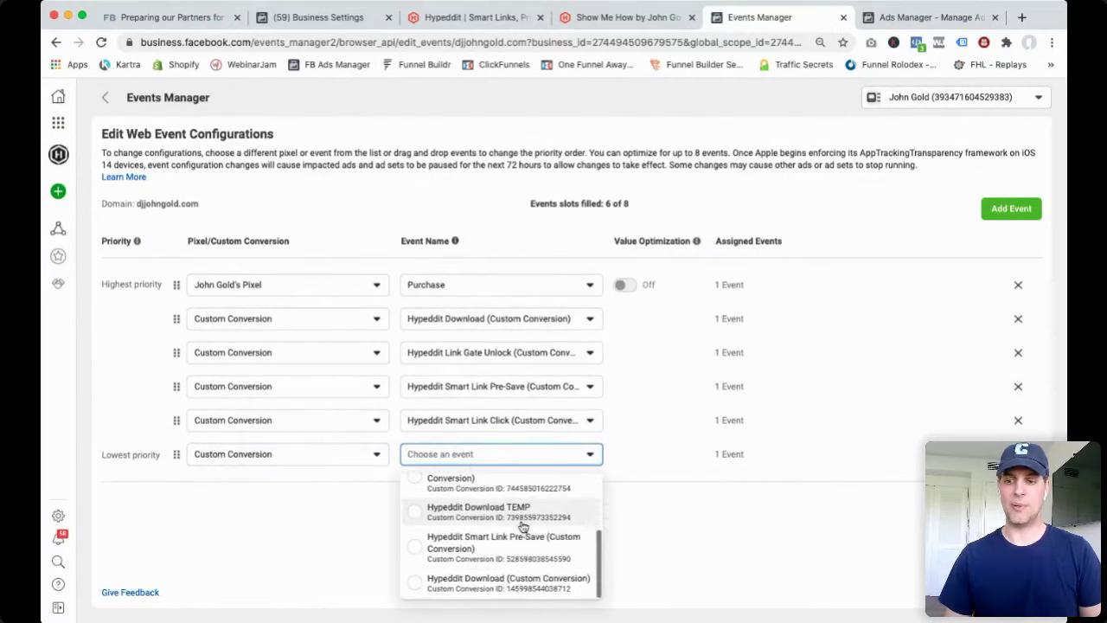
{"action": "scroll", "coordinate": [522, 545], "scroll_direction": "up", "scroll_amount": 3}
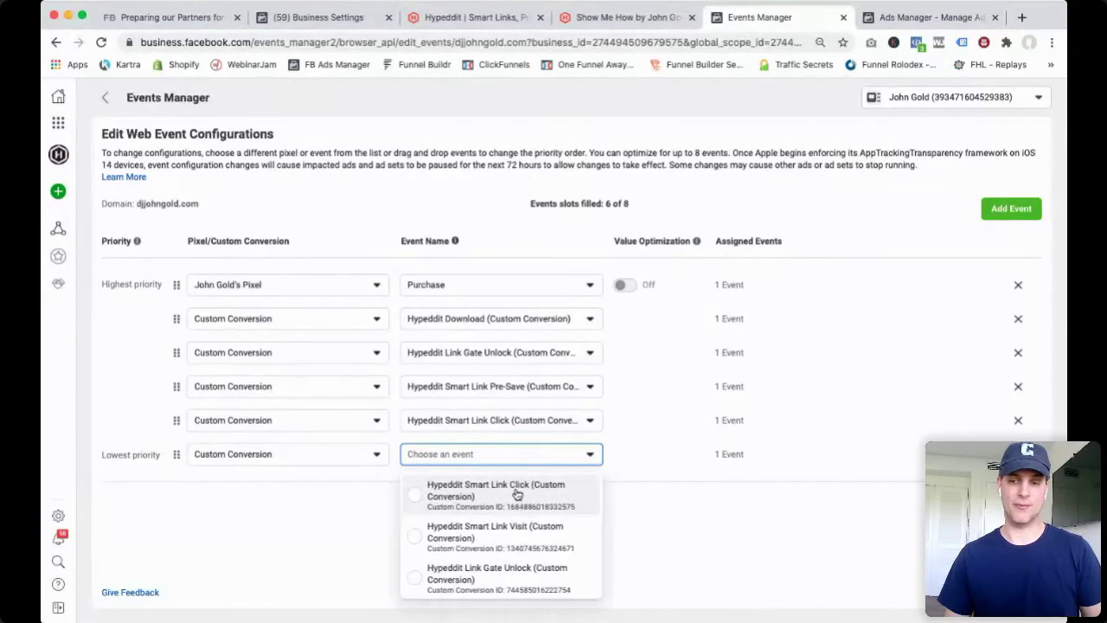
{"action": "scroll", "coordinate": [529, 529], "scroll_direction": "down", "scroll_amount": 2}
{"action": "scroll", "coordinate": [530, 529], "scroll_direction": "down", "scroll_amount": 1}
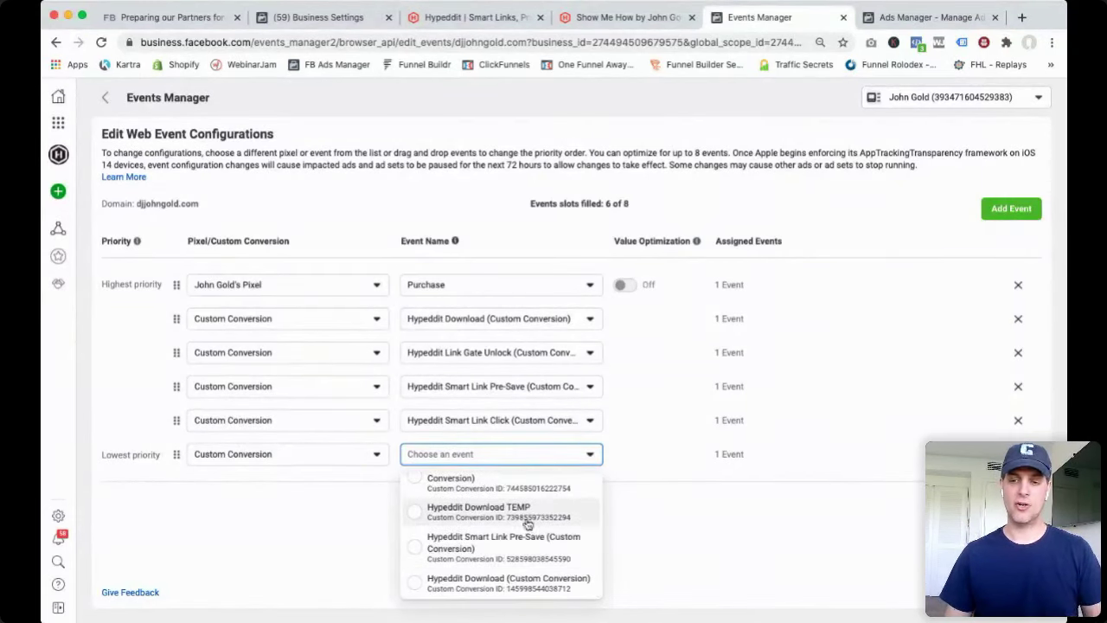
{"action": "scroll", "coordinate": [524, 519], "scroll_direction": "up", "scroll_amount": 3}
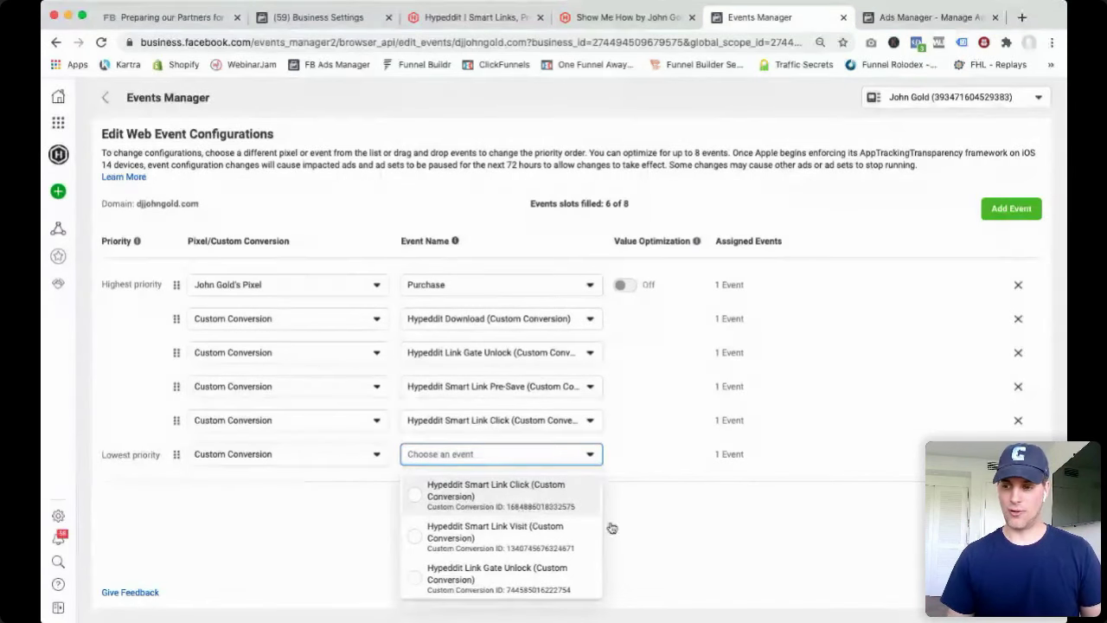
{"action": "scroll", "coordinate": [501, 536], "scroll_direction": "down", "scroll_amount": 3}
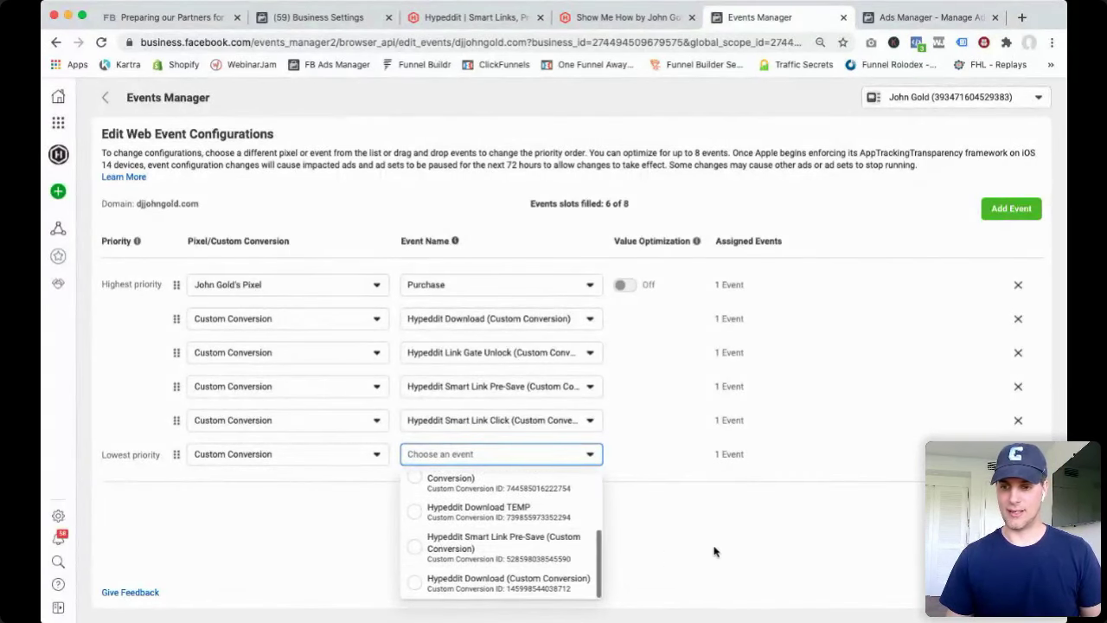
{"action": "left_click", "coordinate": [680, 539]}
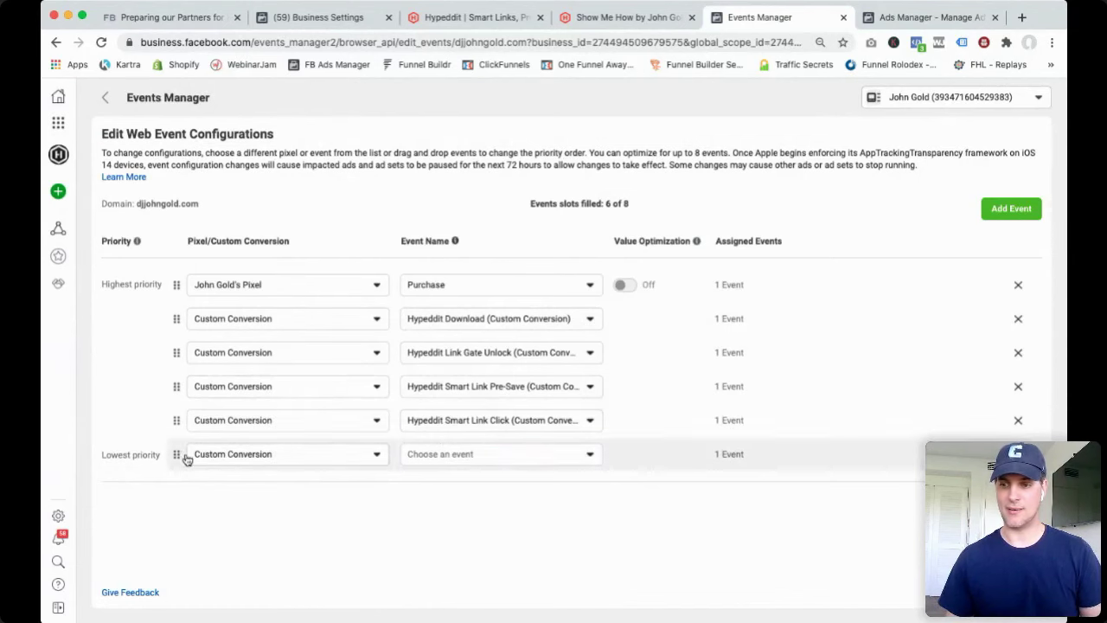
{"action": "left_click", "coordinate": [1018, 454]}
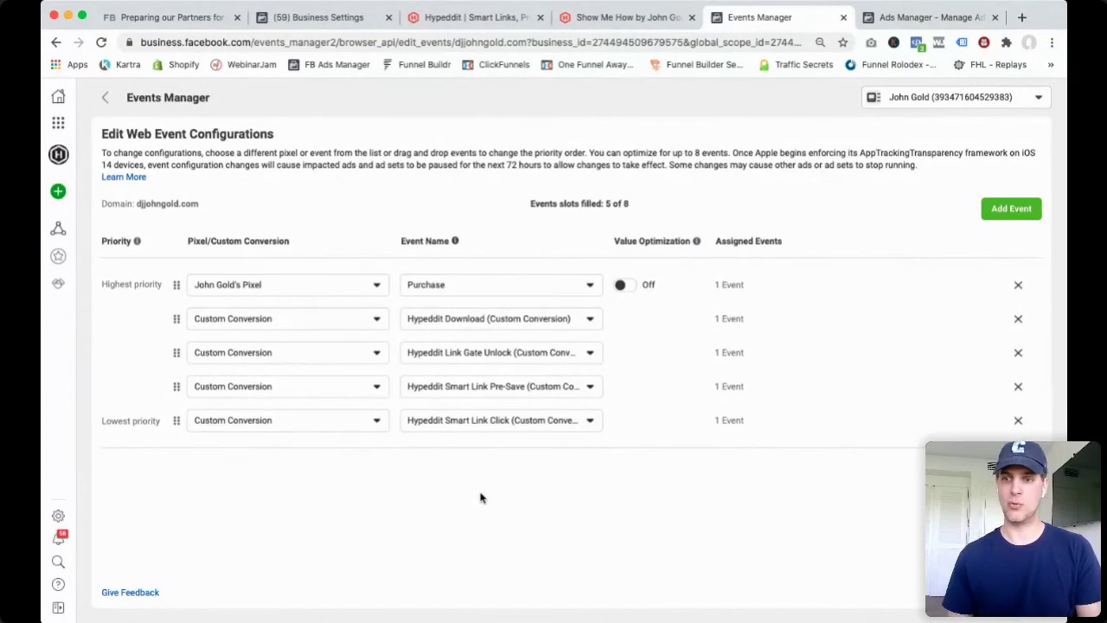
{"action": "left_click_drag", "start_coordinate": [428, 164], "coordinate": [518, 161]}
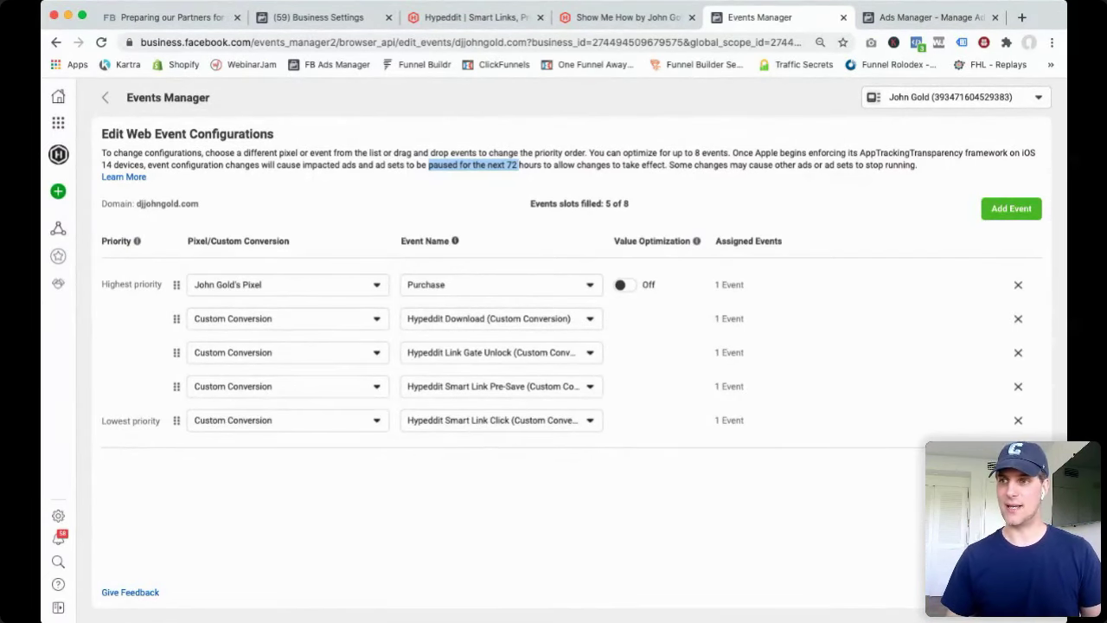
Switch to Ads Manager, examine the conversion event of the Deep House ad set in Show Me How - Streams, and close its editor.
{"action": "left_click", "coordinate": [943, 19]}
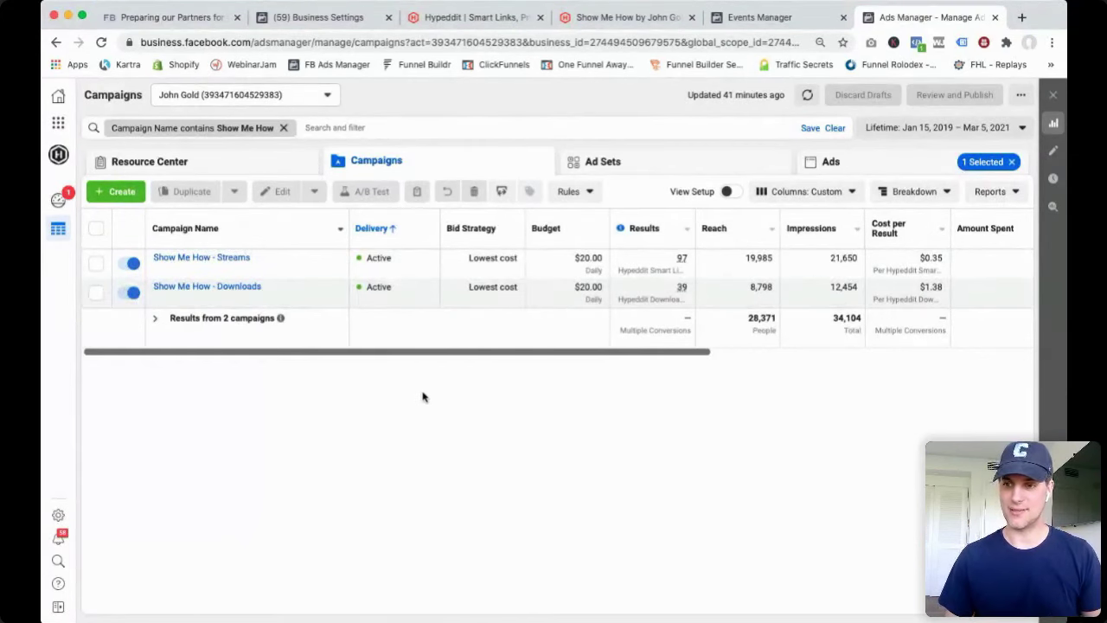
{"action": "left_click", "coordinate": [223, 259]}
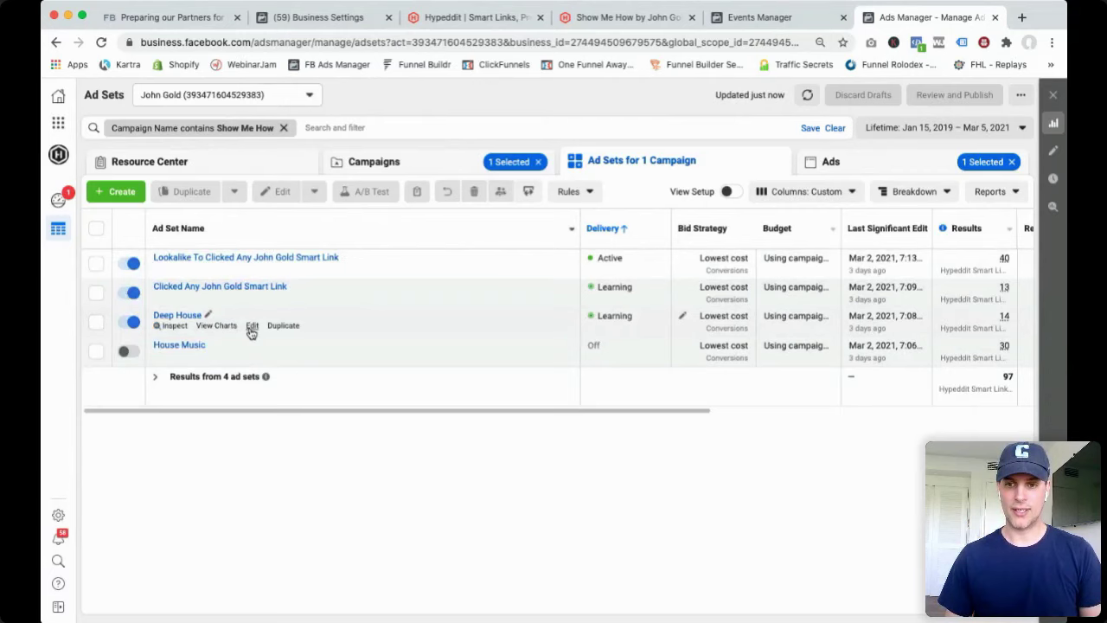
{"action": "left_click", "coordinate": [251, 327]}
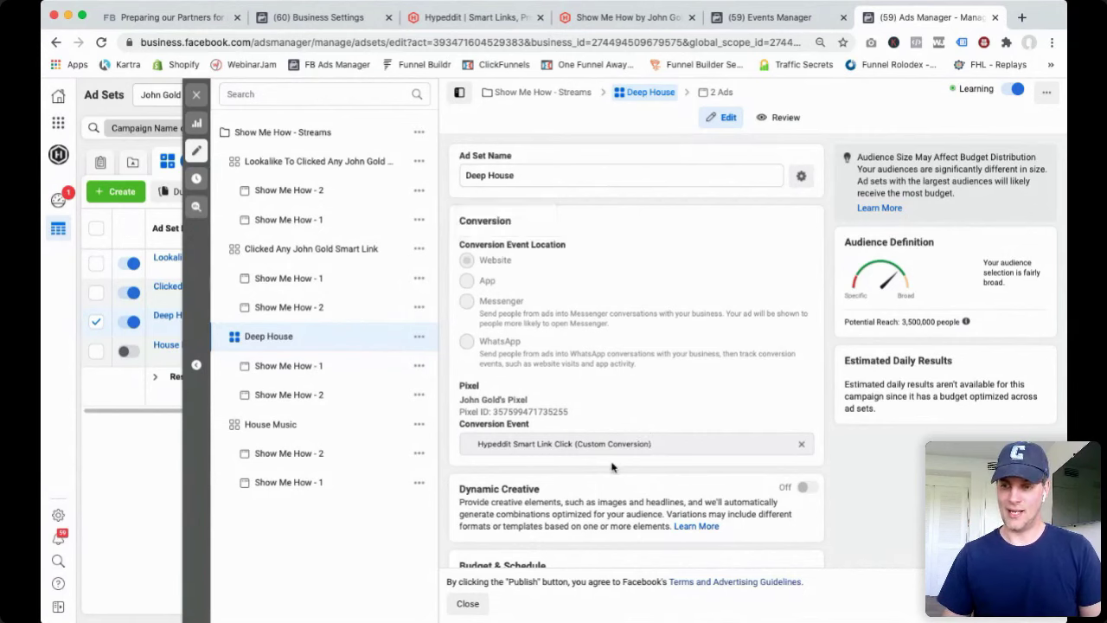
{"action": "scroll", "coordinate": [481, 424], "scroll_direction": "down", "scroll_amount": 1}
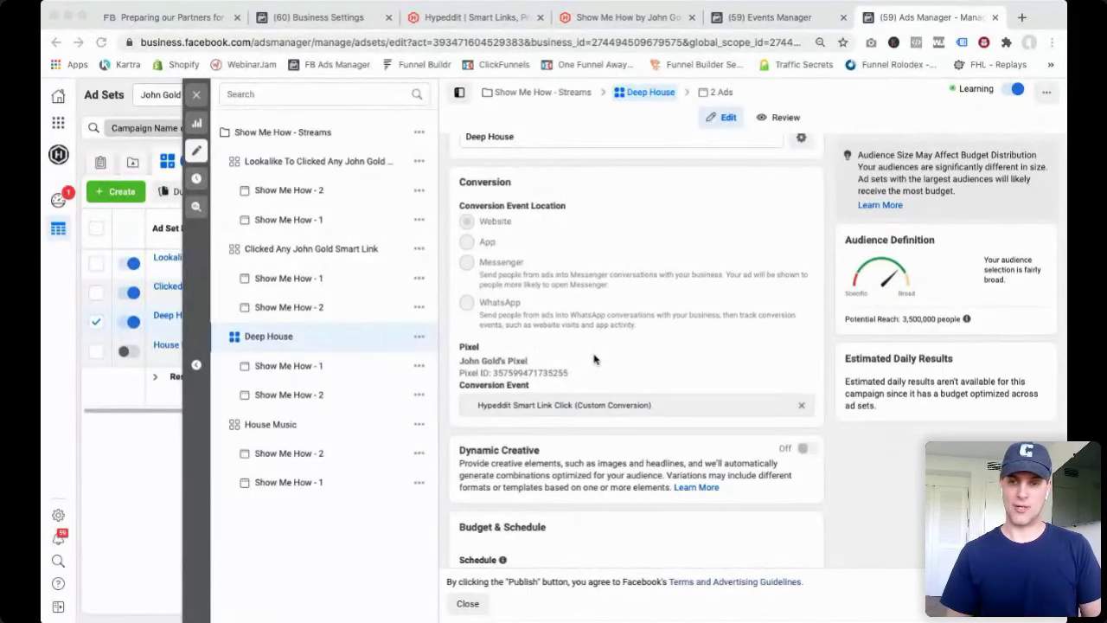
{"action": "left_click", "coordinate": [198, 102]}
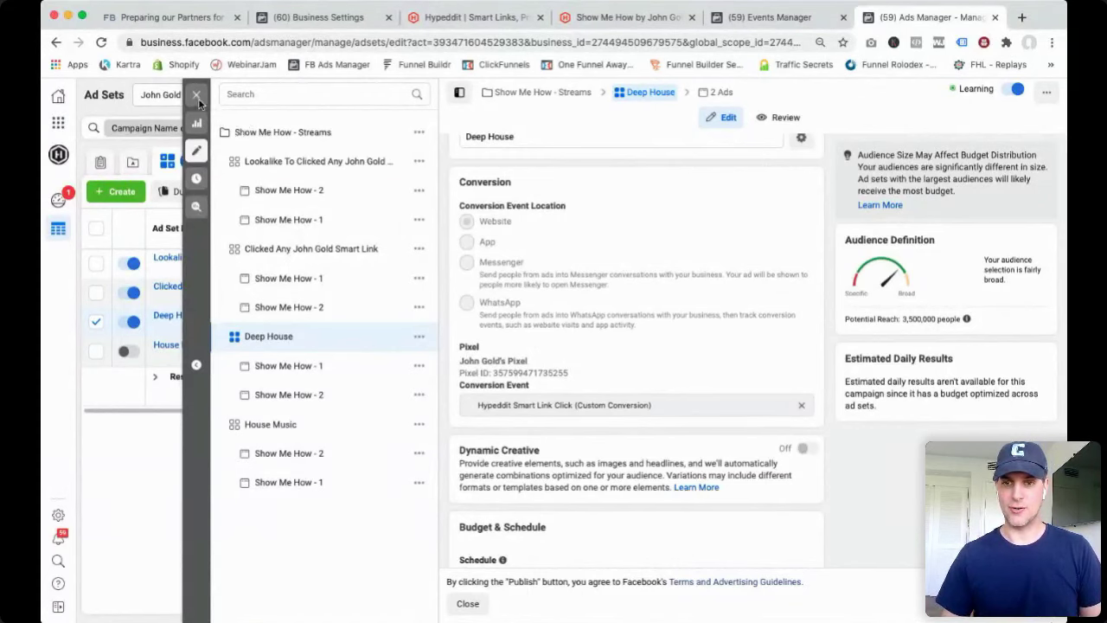
{"action": "left_click", "coordinate": [198, 102]}
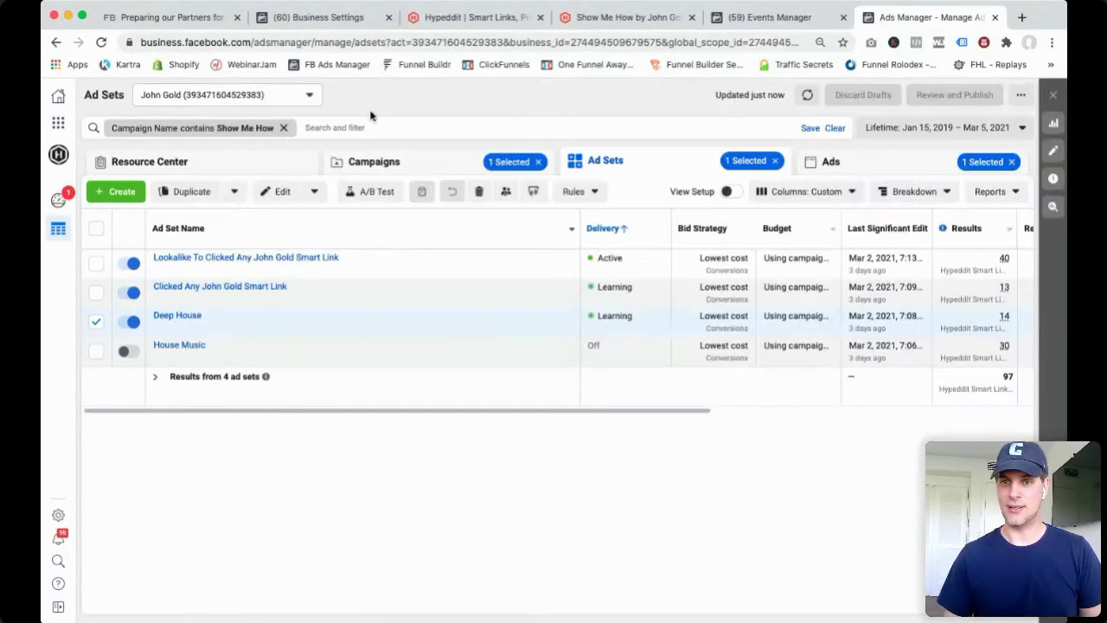
Open the Deep House ad Show Me How - 1 for editing and compare its website URL with the smart link in the Hypeddit dashboard.
{"action": "left_click", "coordinate": [851, 167]}
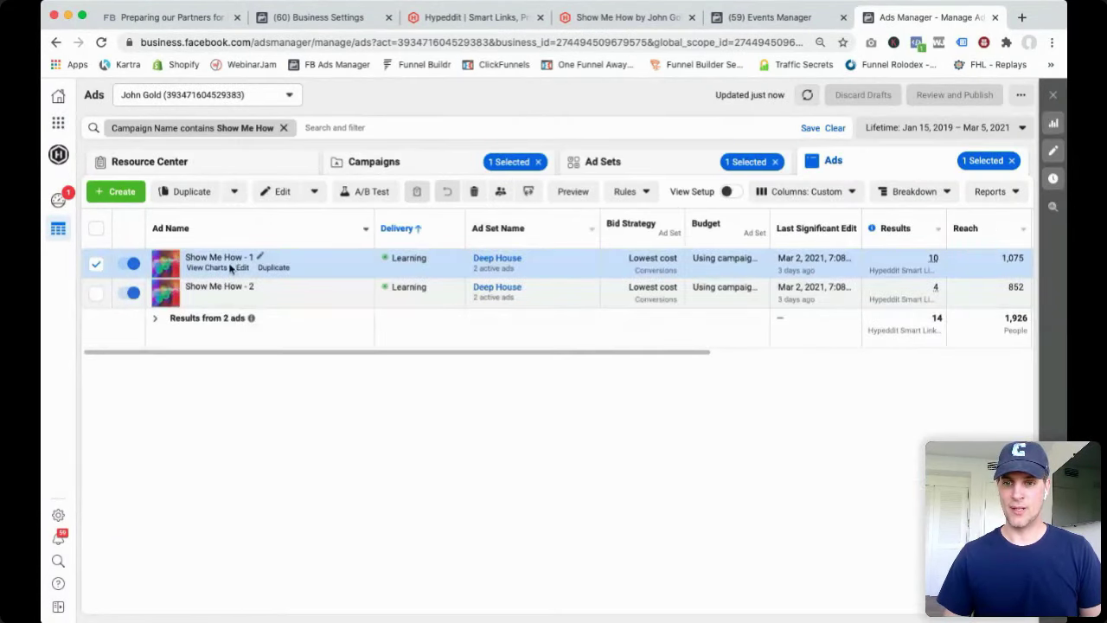
{"action": "left_click", "coordinate": [242, 268]}
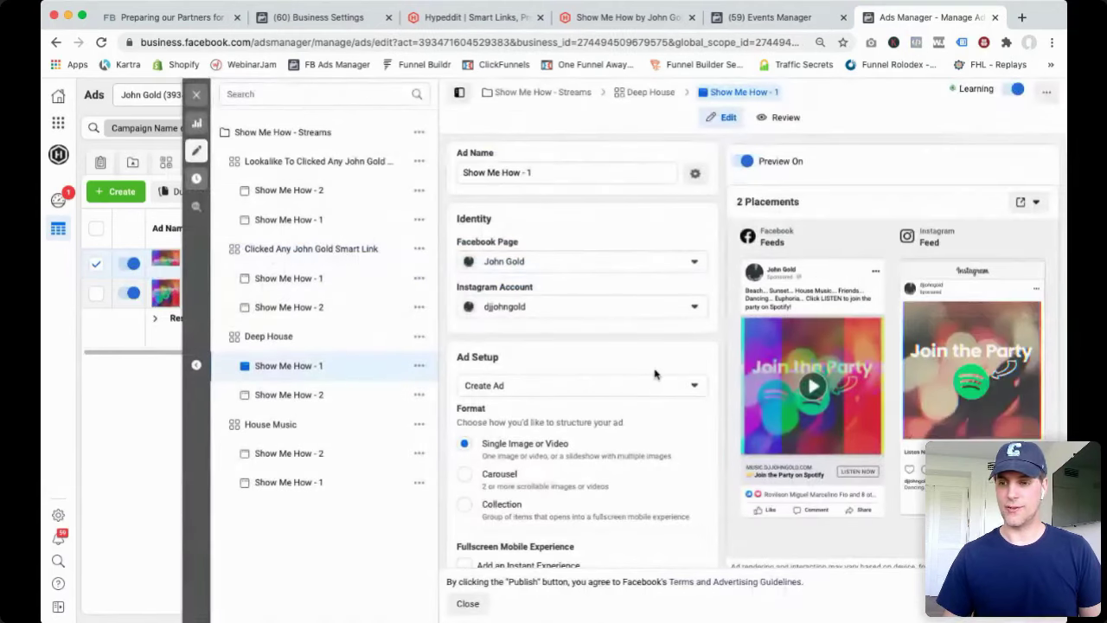
{"action": "scroll", "coordinate": [650, 374], "scroll_direction": "down", "scroll_amount": 5}
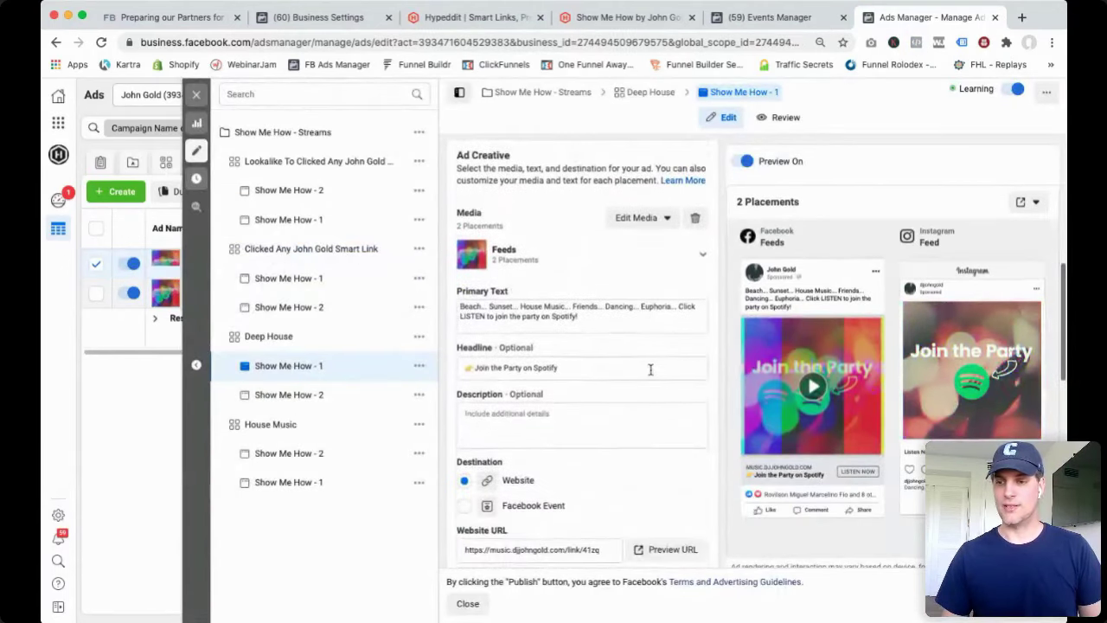
{"action": "scroll", "coordinate": [650, 369], "scroll_direction": "down", "scroll_amount": 3}
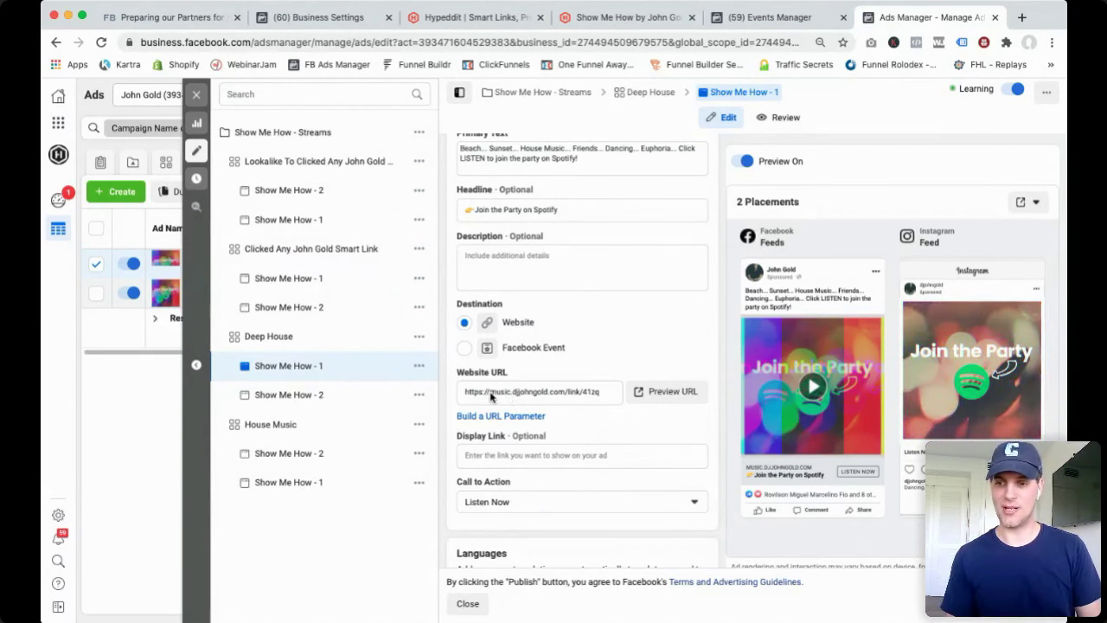
{"action": "left_click_drag", "start_coordinate": [490, 396], "coordinate": [564, 397]}
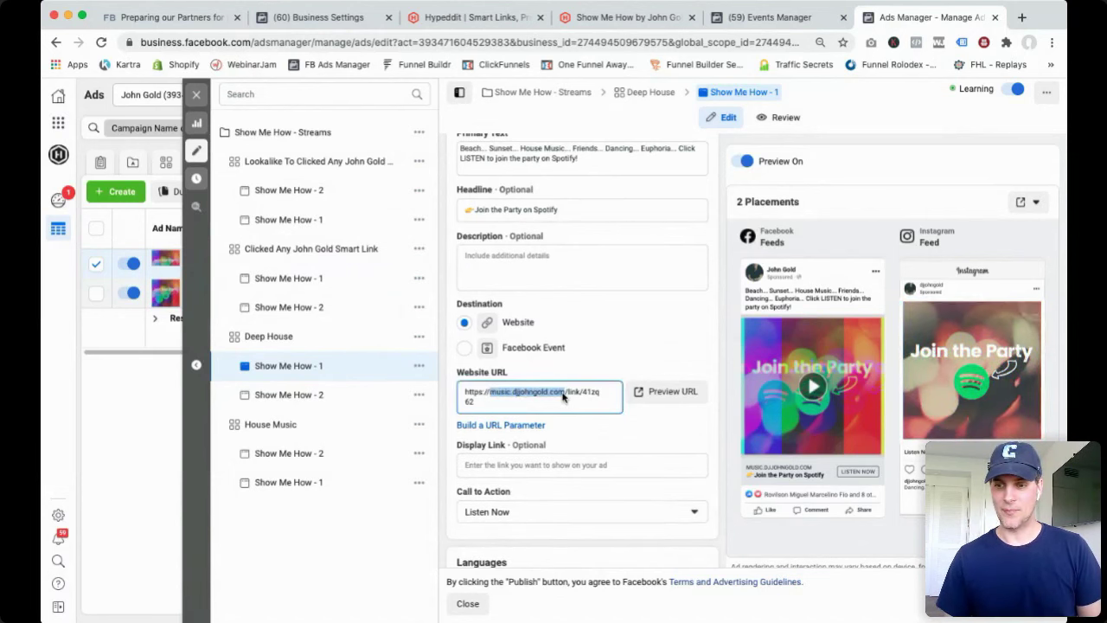
{"action": "left_click", "coordinate": [608, 23]}
{"action": "left_click", "coordinate": [478, 23]}
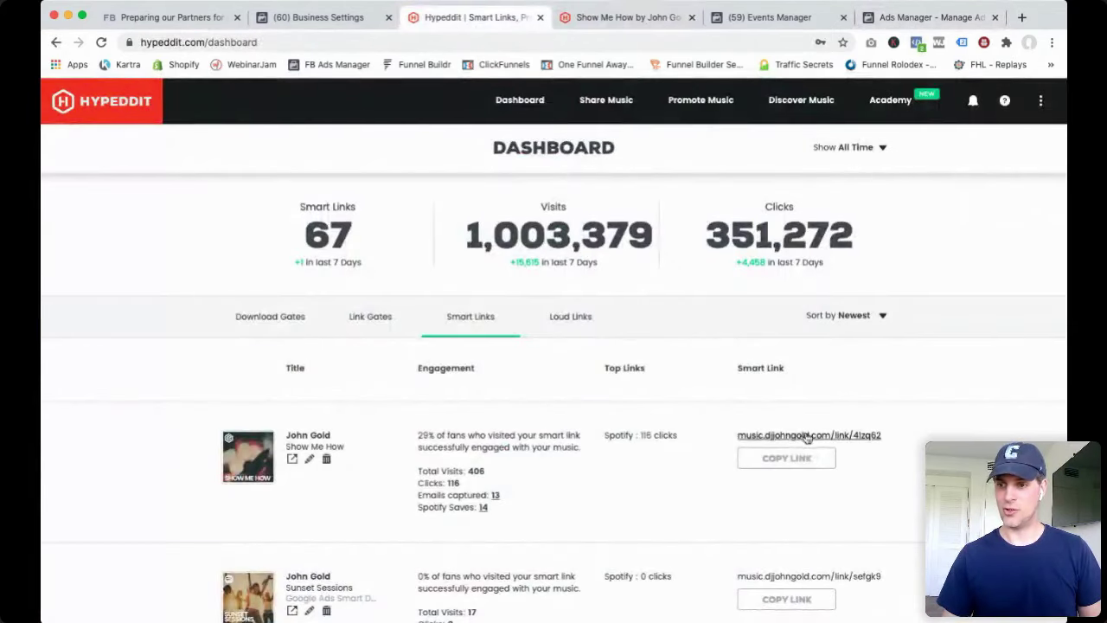
Switch back to Ads Manager and replace the custom domain in the ad's website URL with hypeddit.com.
{"action": "left_click", "coordinate": [924, 25]}
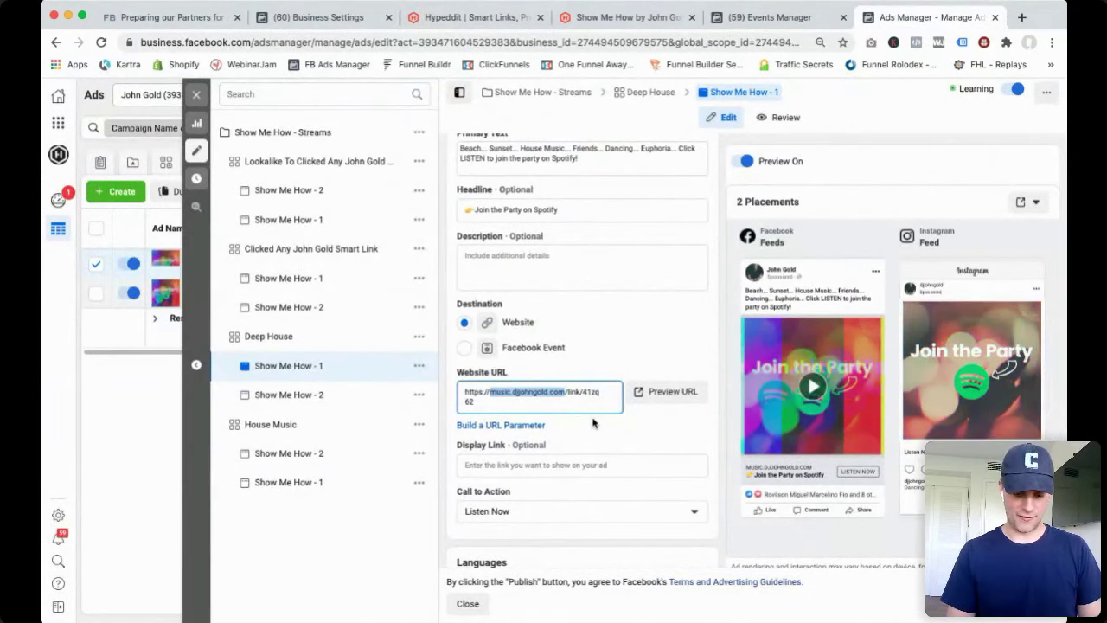
{"action": "type", "text": "hypeddit.com"}
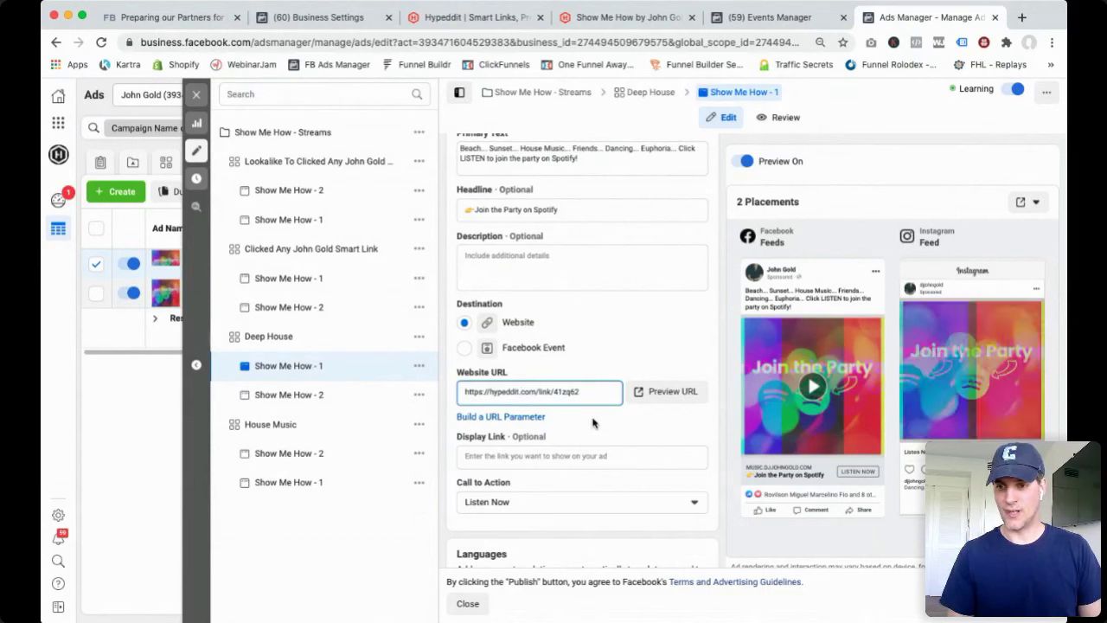
Replace the domain in the ad's website URL with the copied domain verification code, and undo that replacement.
{"action": "left_click_drag", "start_coordinate": [490, 391], "coordinate": [536, 391]}
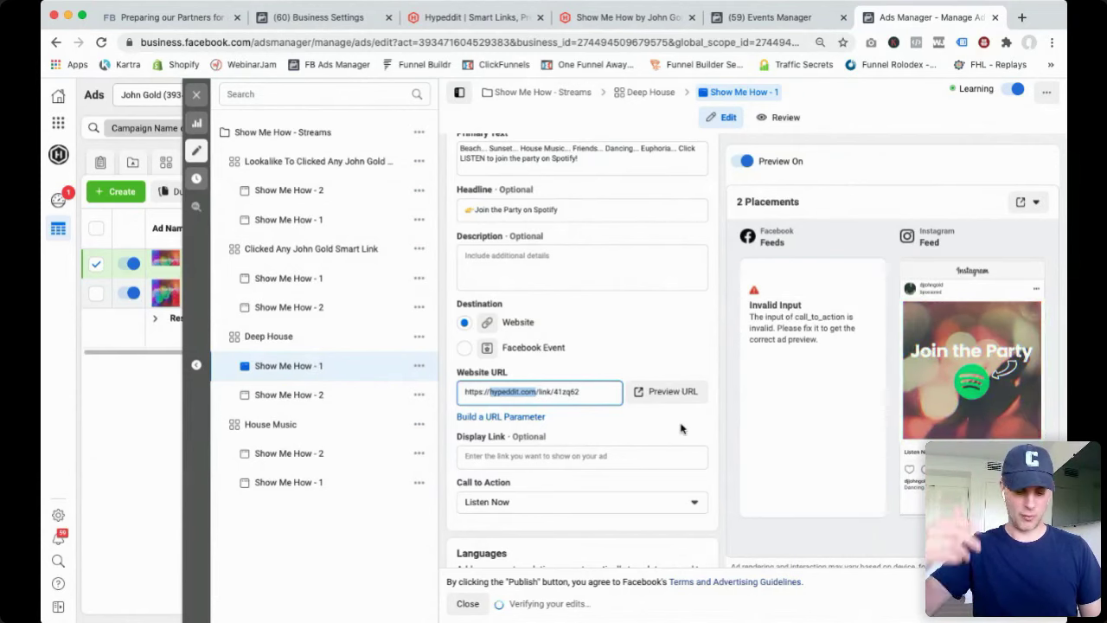
{"action": "type", "text": "facebook-domain-verification=b7qo6re7a4wfbj11eznbmn9zw4ha3p"}
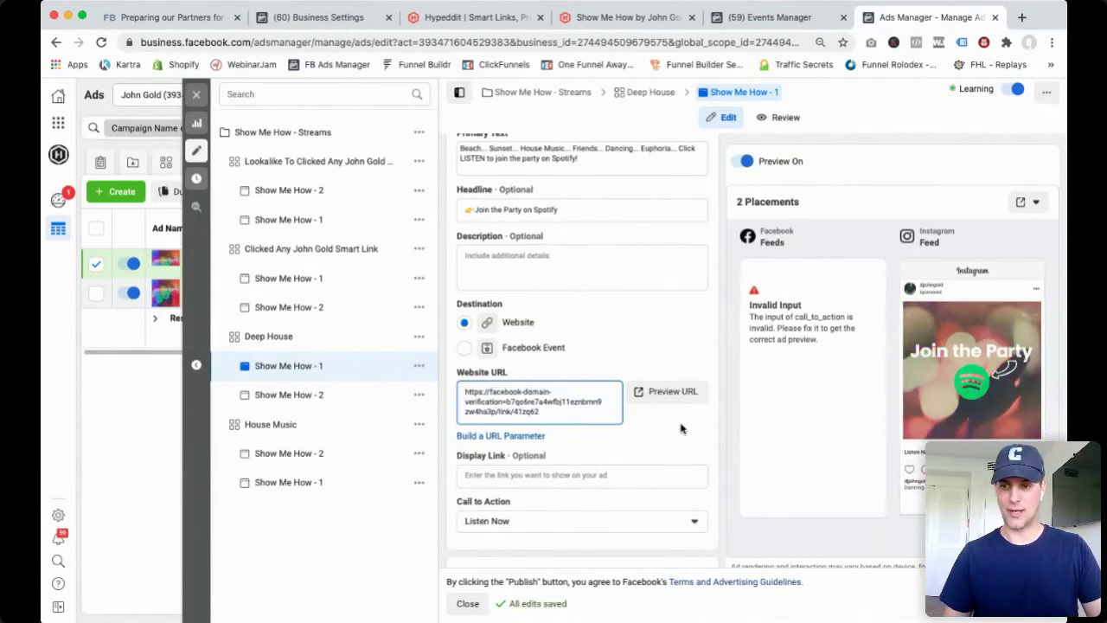
{"action": "key", "text": "super+z"}
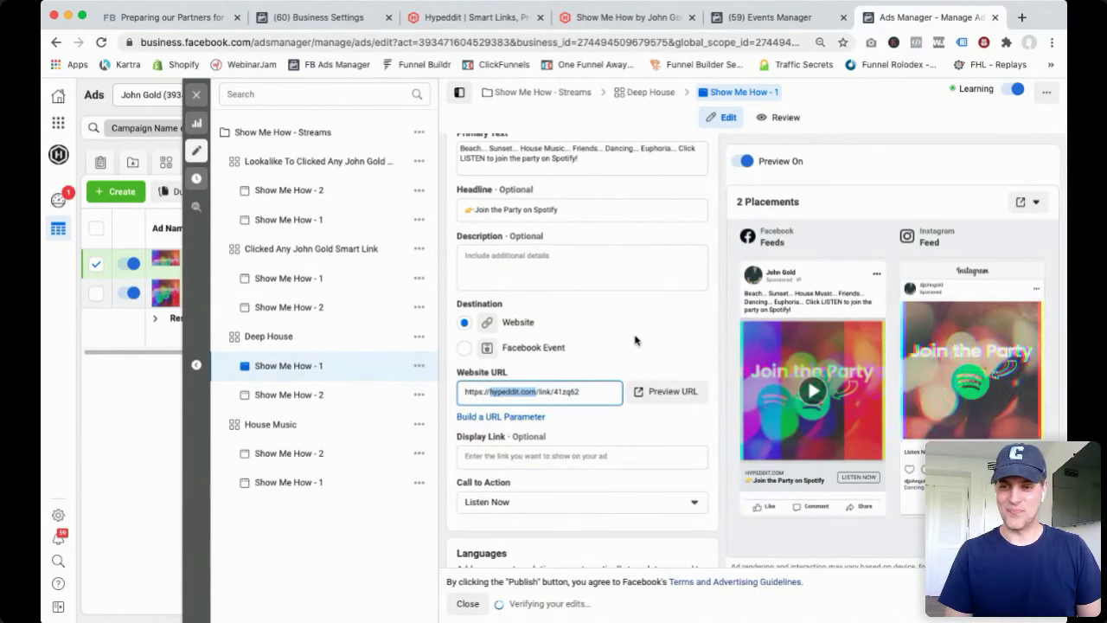
Set the domain in the ad's website URL to music.djjohngold.com, keeping the link path.
{"action": "type", "text": "music.d"}
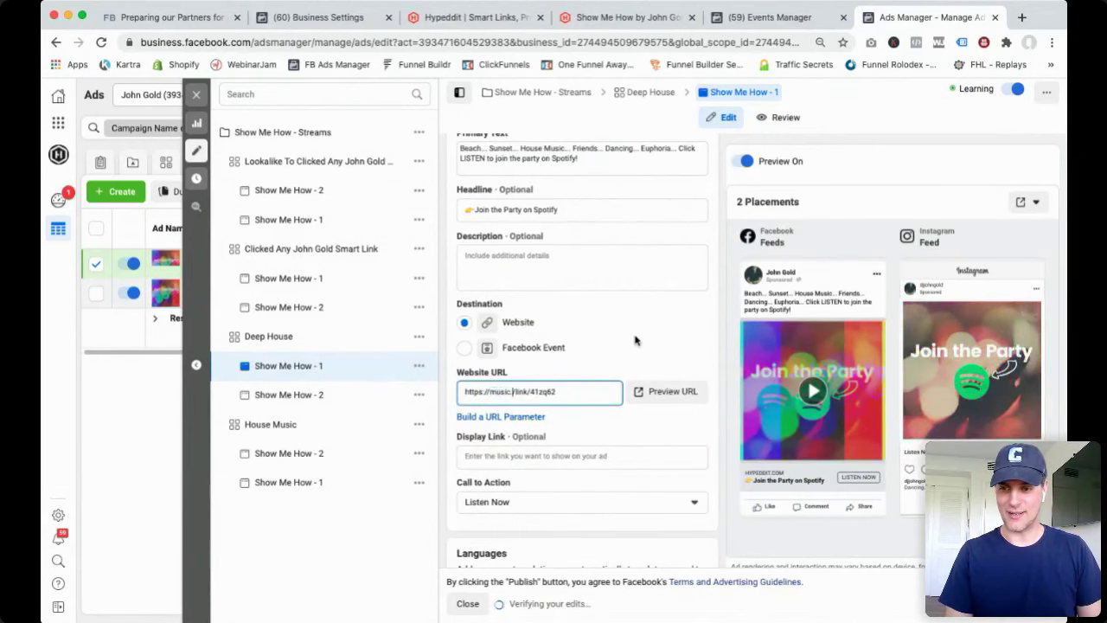
{"action": "type", "text": "jjohn"}
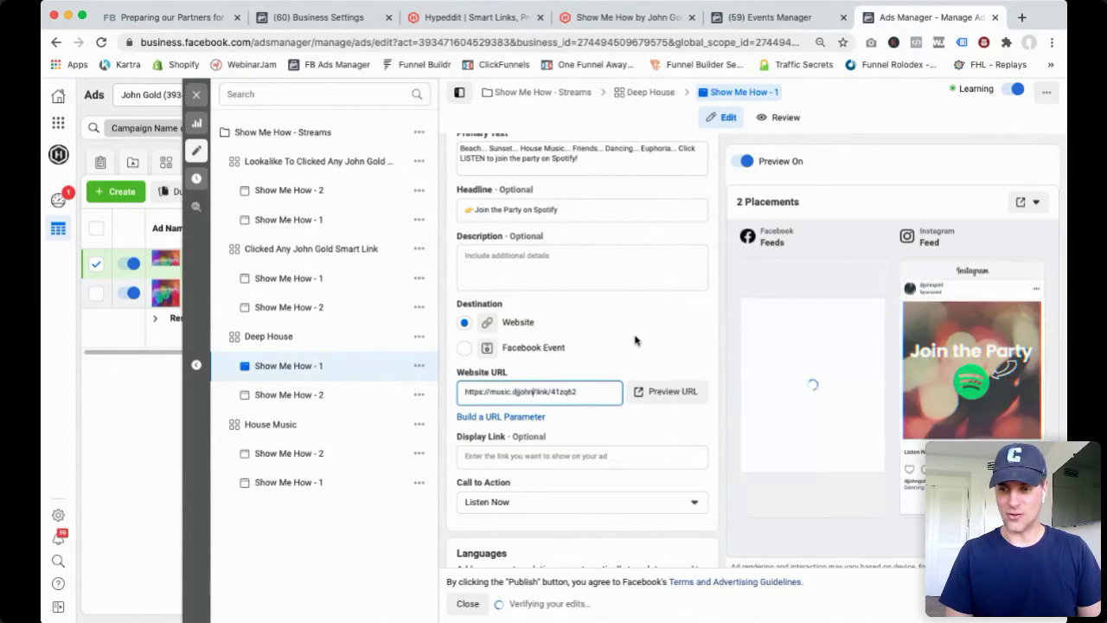
{"action": "type", "text": "gold"}
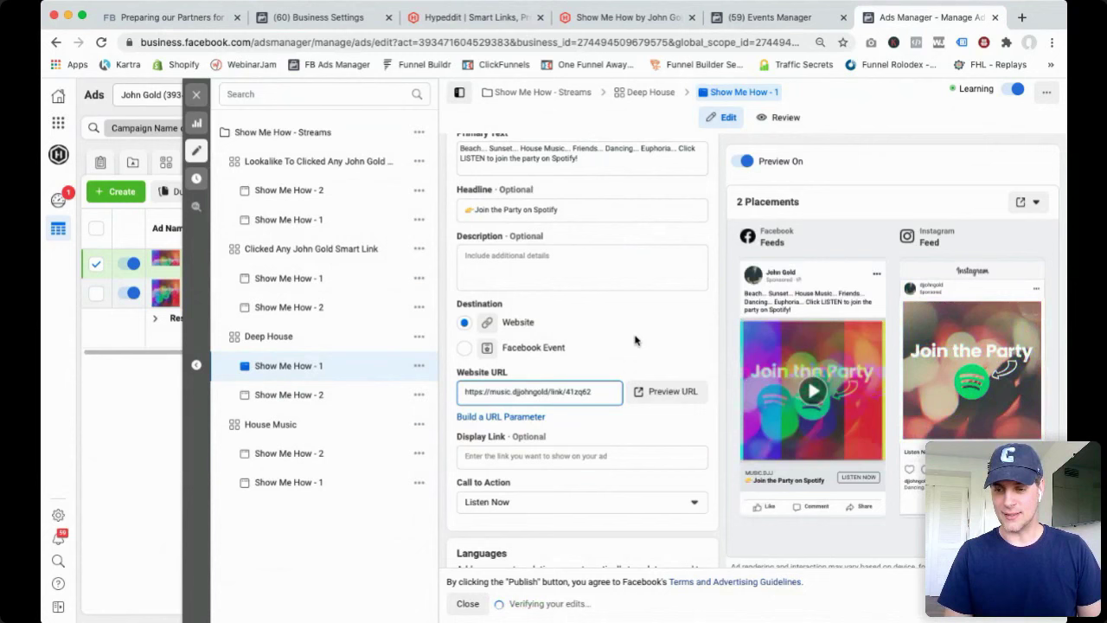
{"action": "type", "text": ".com"}
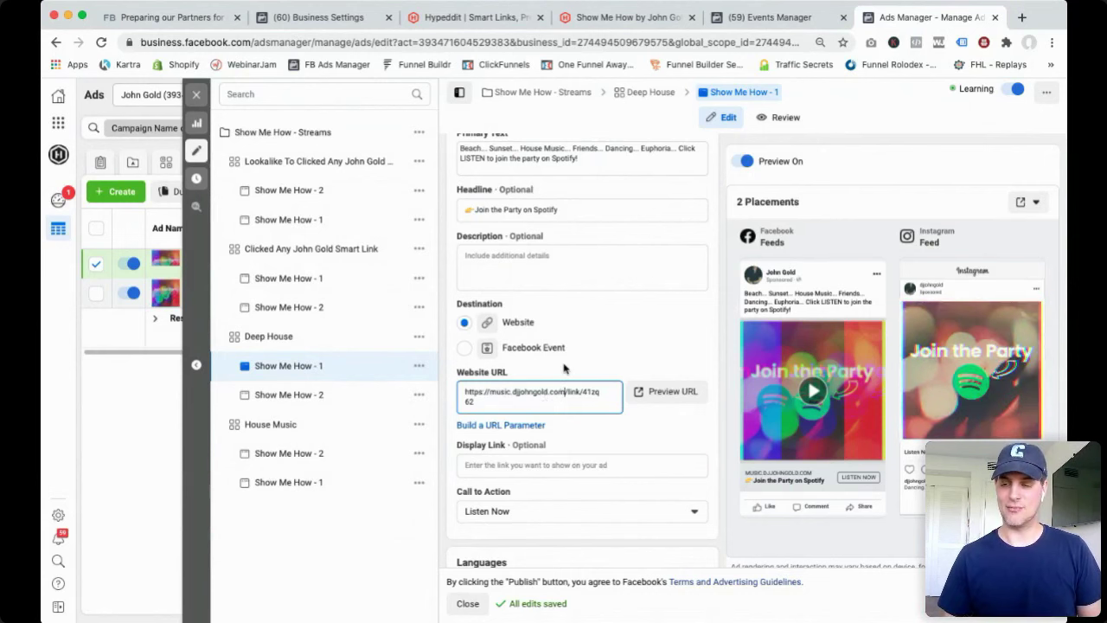
Compare the ad's website URL domain with the pixel domain under its website events tracking, and close the ad editor.
{"action": "scroll", "coordinate": [598, 350], "scroll_direction": "down", "scroll_amount": 5}
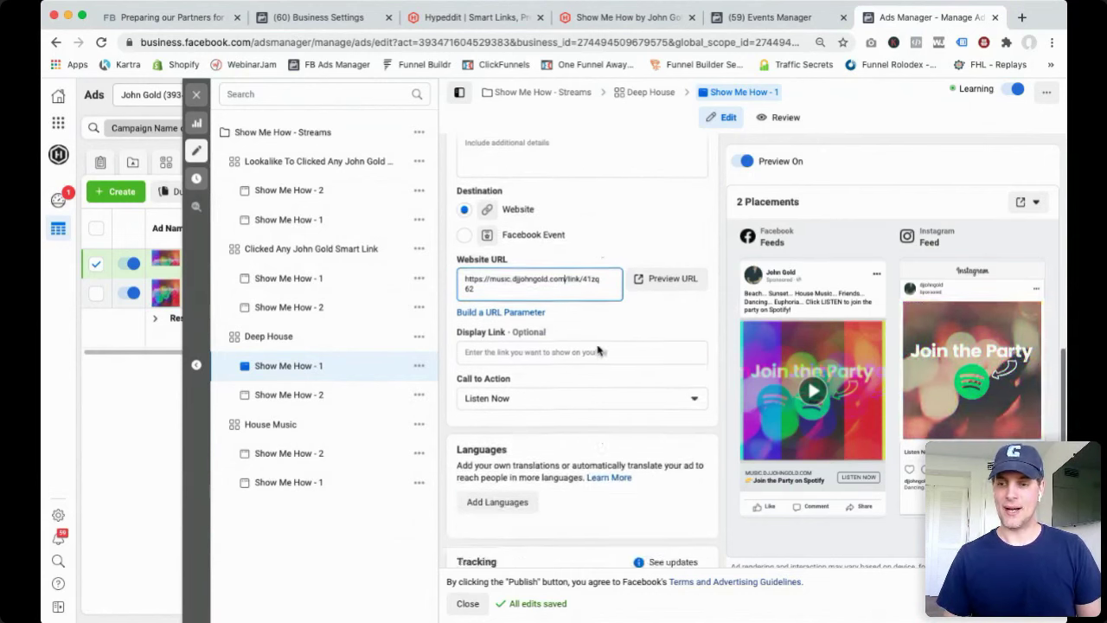
{"action": "scroll", "coordinate": [610, 368], "scroll_direction": "down", "scroll_amount": 3}
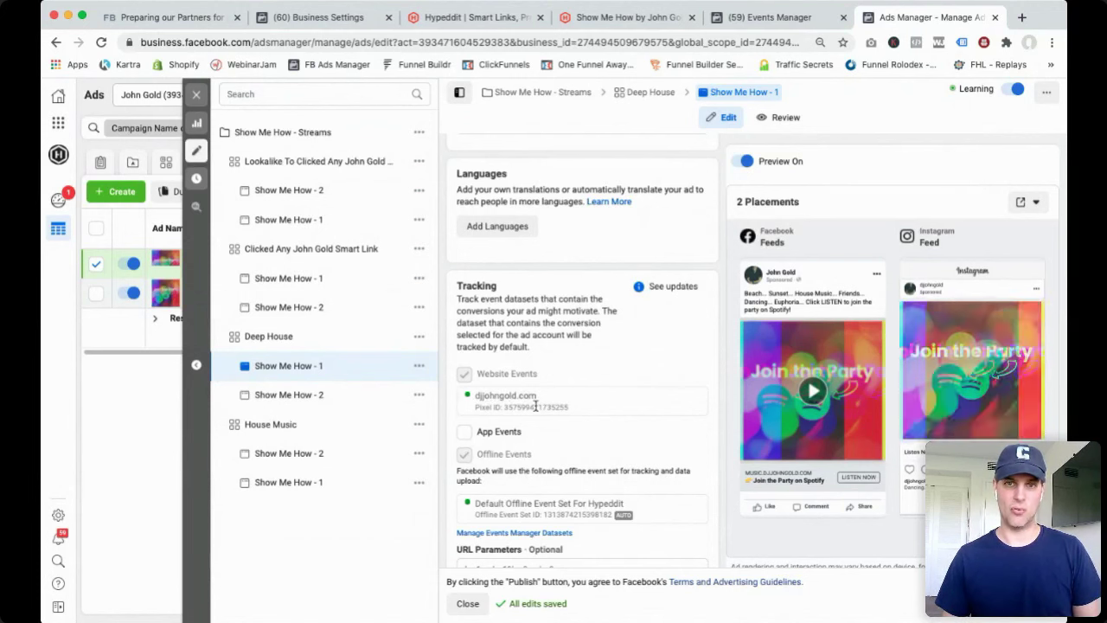
{"action": "scroll", "coordinate": [537, 417], "scroll_direction": "up", "scroll_amount": 3}
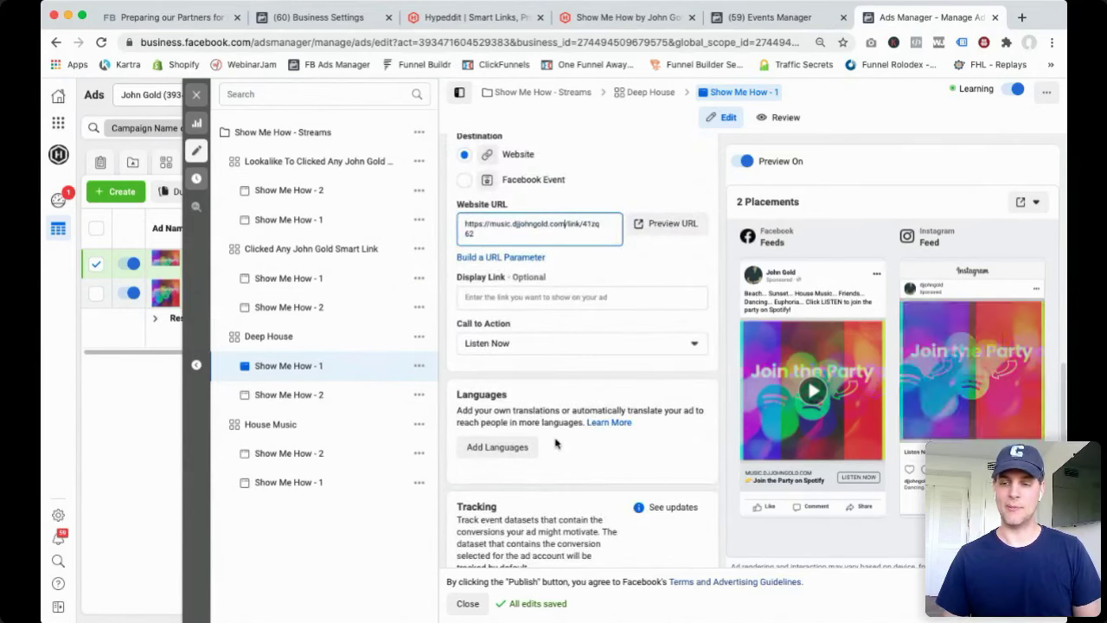
{"action": "scroll", "coordinate": [557, 439], "scroll_direction": "down", "scroll_amount": 3}
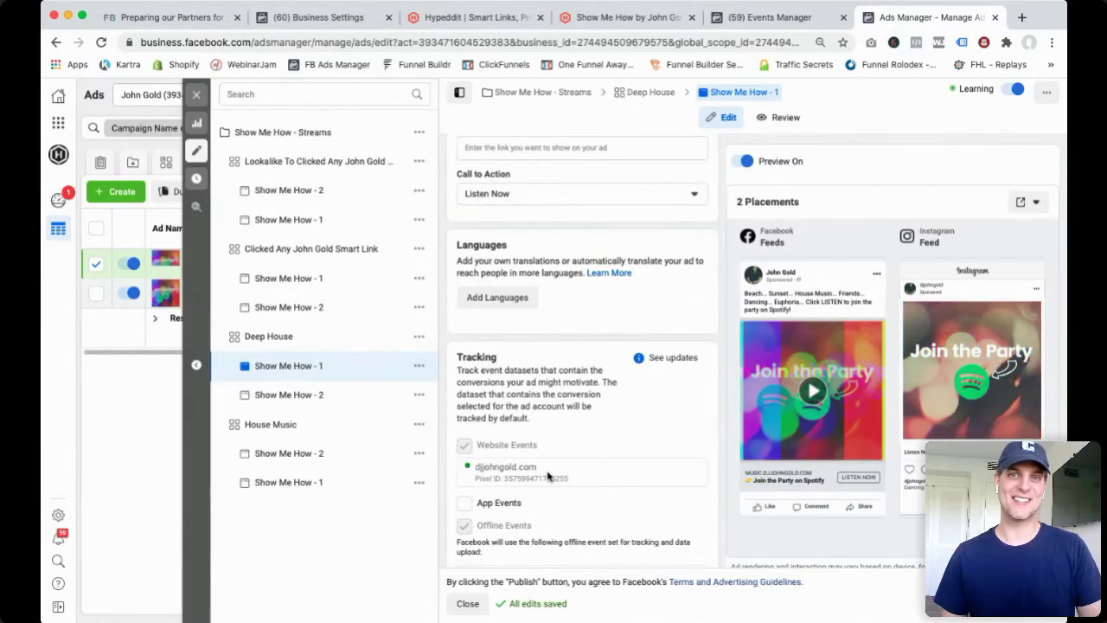
{"action": "scroll", "coordinate": [550, 470], "scroll_direction": "down", "scroll_amount": 1}
{"action": "scroll", "coordinate": [550, 470], "scroll_direction": "up", "scroll_amount": 5}
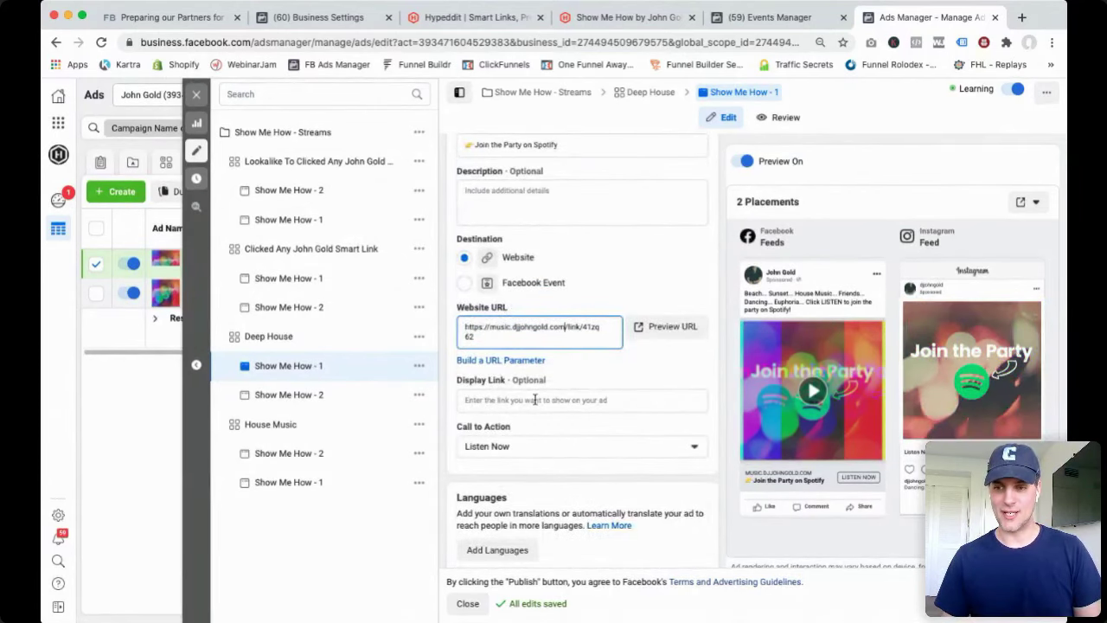
{"action": "scroll", "coordinate": [536, 399], "scroll_direction": "down", "scroll_amount": 3}
{"action": "scroll", "coordinate": [552, 463], "scroll_direction": "down", "scroll_amount": 2}
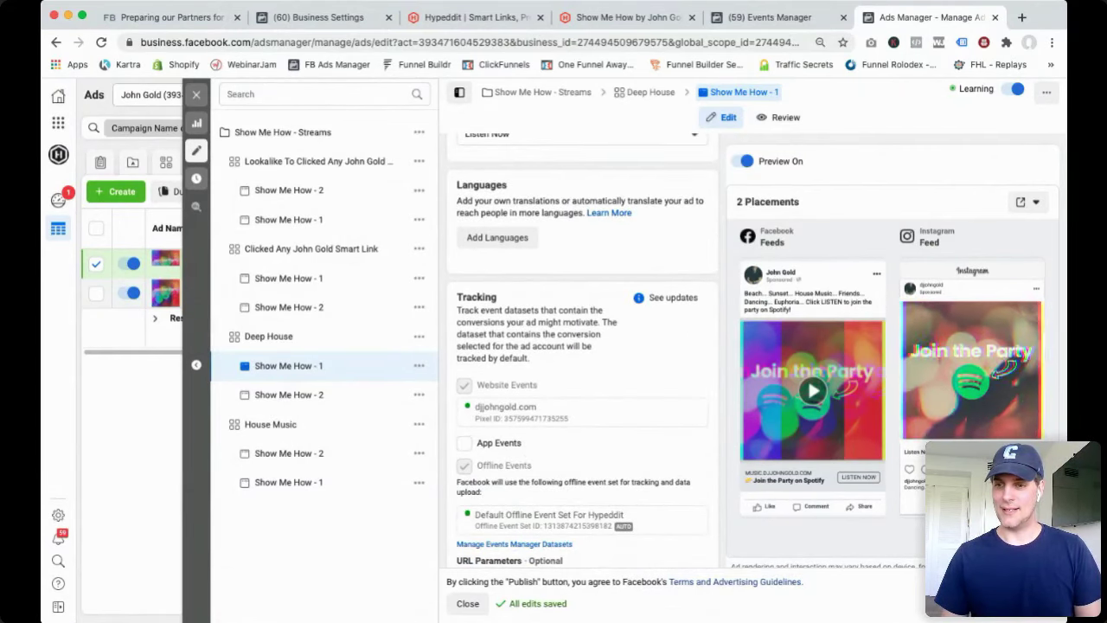
{"action": "left_click", "coordinate": [467, 603]}
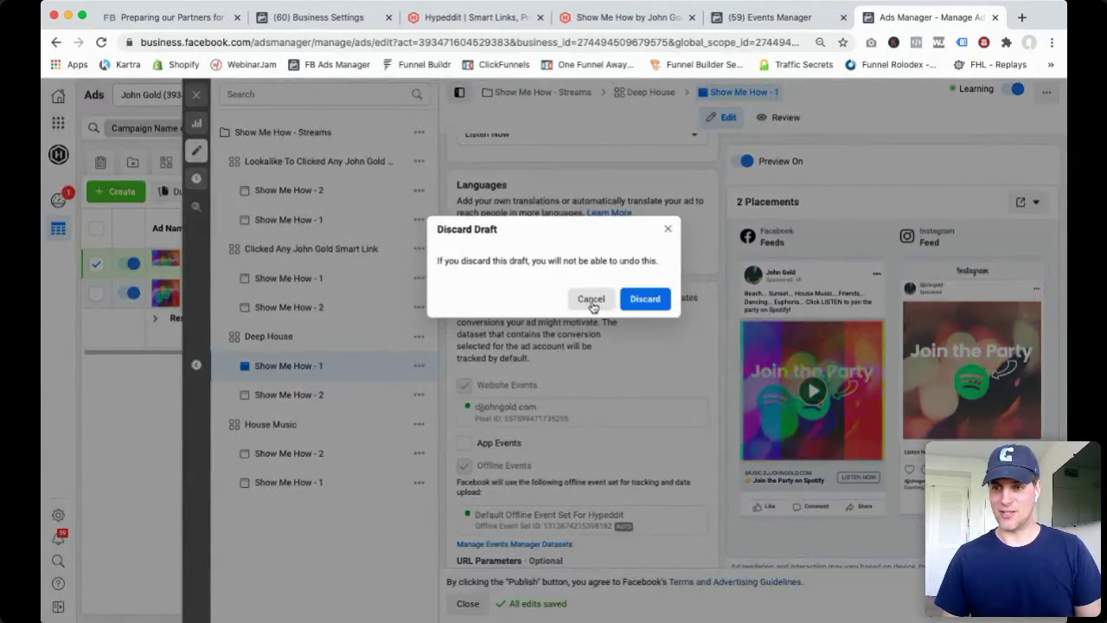